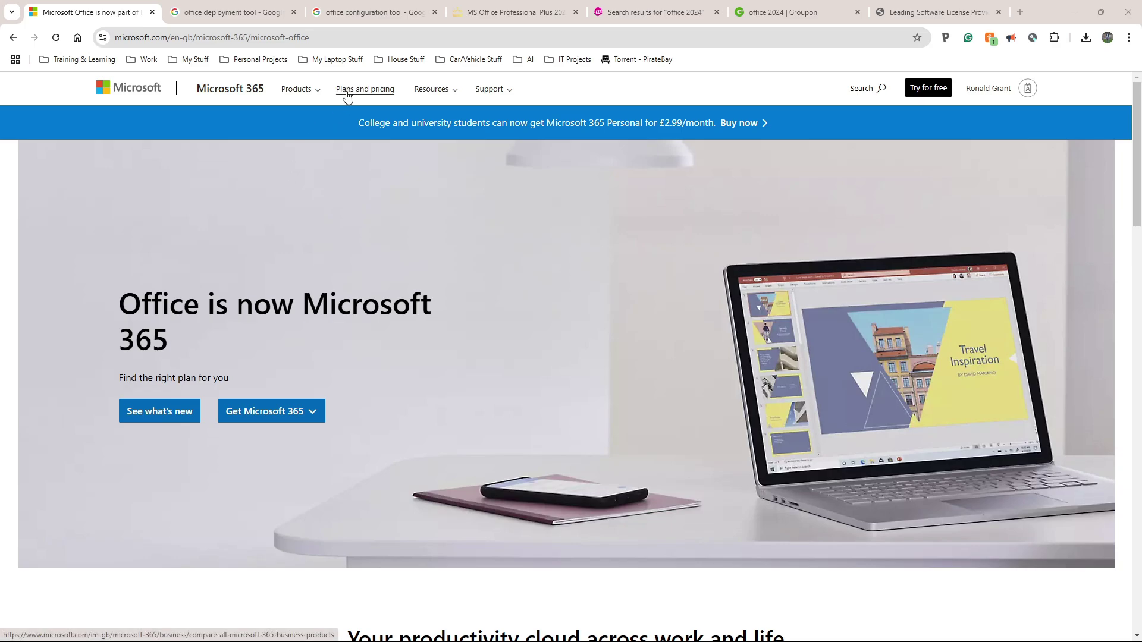
Show the MS Office Professional Plus 2021 Retail Key offer on Premium CD Keys and highlight its € 2.50 price.
{"action": "left_click", "coordinate": [518, 12]}
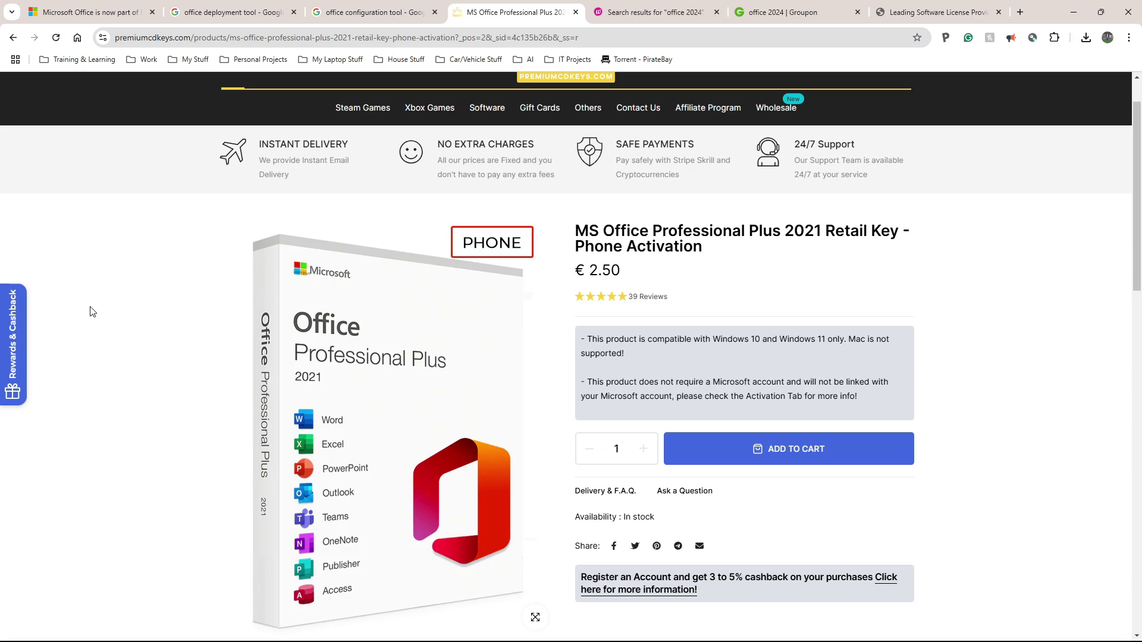
{"action": "scroll", "coordinate": [575, 234], "scroll_direction": "down", "scroll_amount": 1}
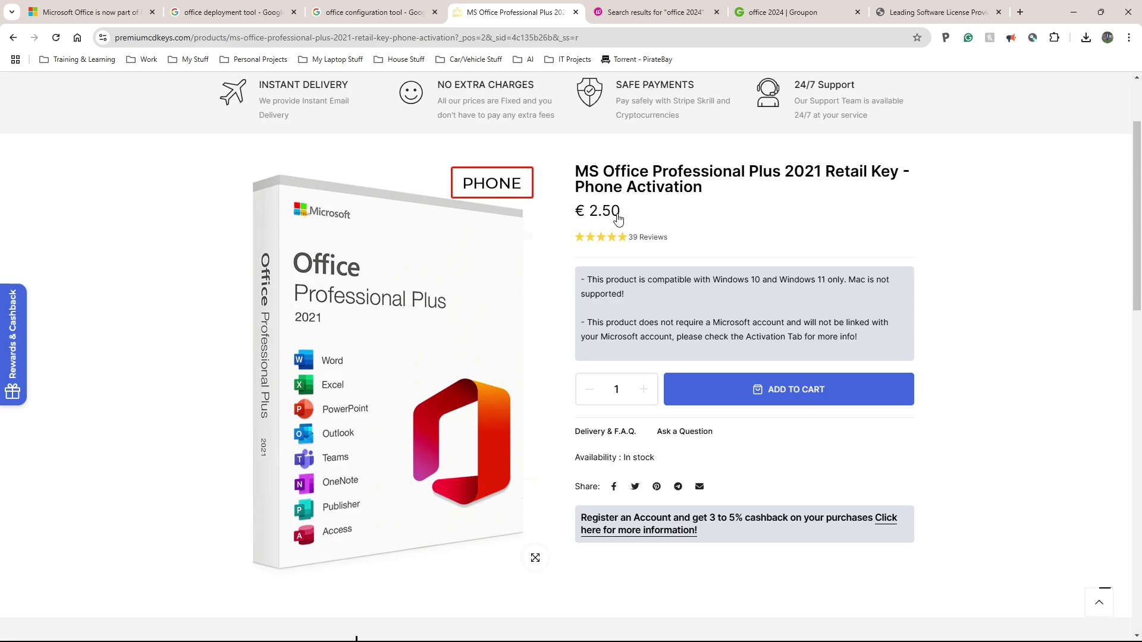
{"action": "left_click_drag", "start_coordinate": [623, 216], "coordinate": [573, 214]}
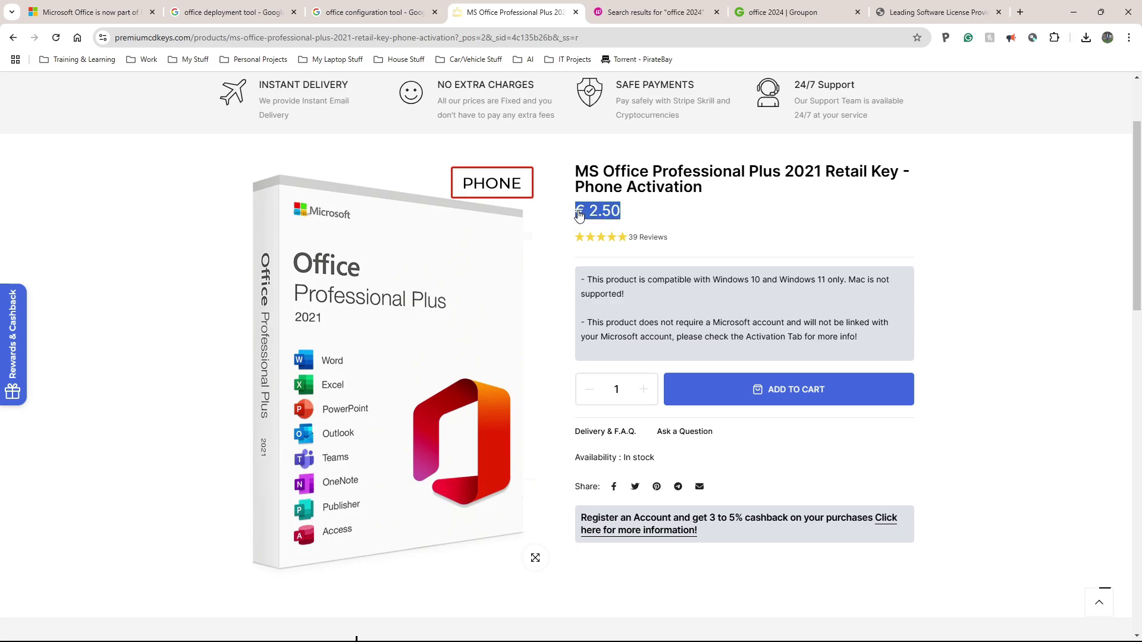
Switch to Wowcher's office 2024 results and close the signup popup to reveal the £29 deal.
{"action": "left_click", "coordinate": [634, 8]}
{"action": "left_click", "coordinate": [739, 98]}
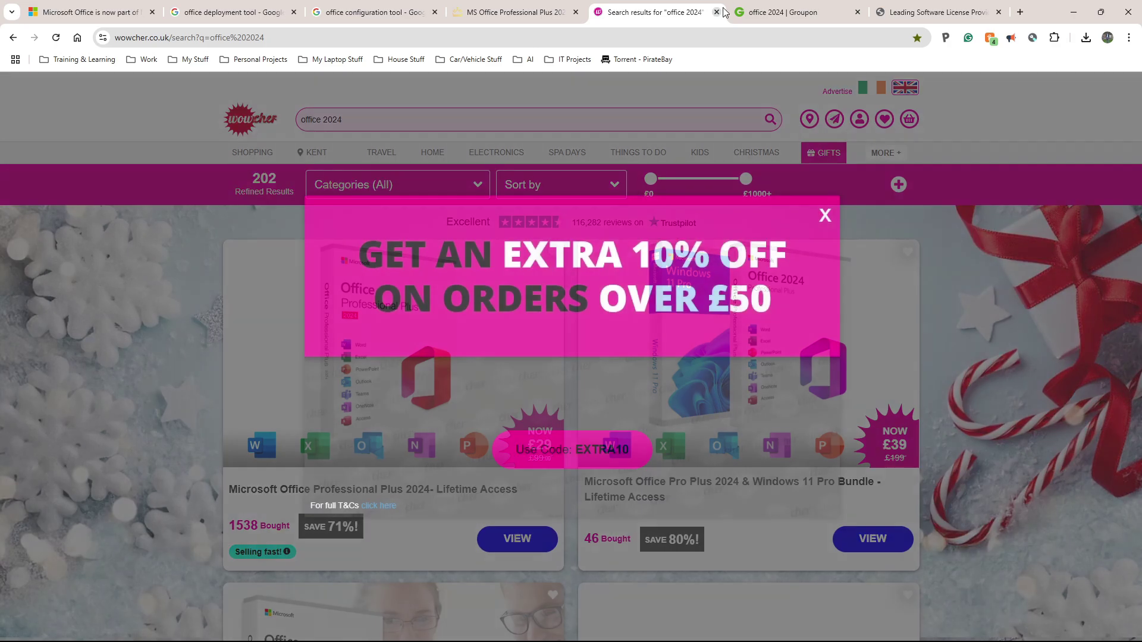
Compare Groupon's office 2024 deals with Wowcher's, then close the four shopping tabs.
{"action": "left_click", "coordinate": [763, 7]}
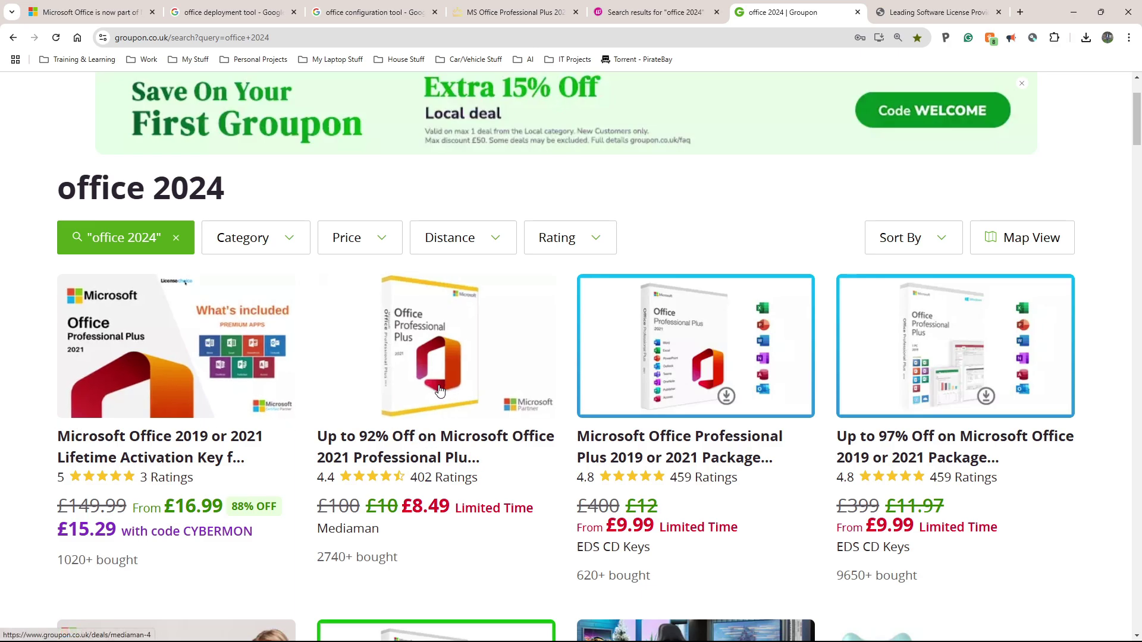
{"action": "key", "text": "ctrl+Page_Up"}
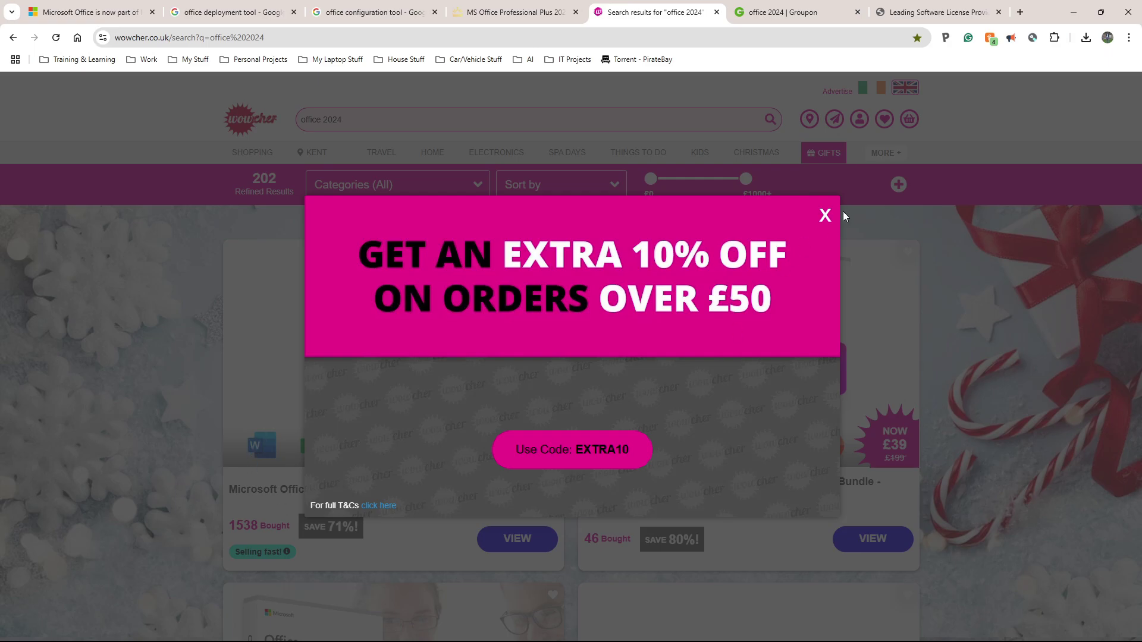
{"action": "left_click", "coordinate": [825, 216]}
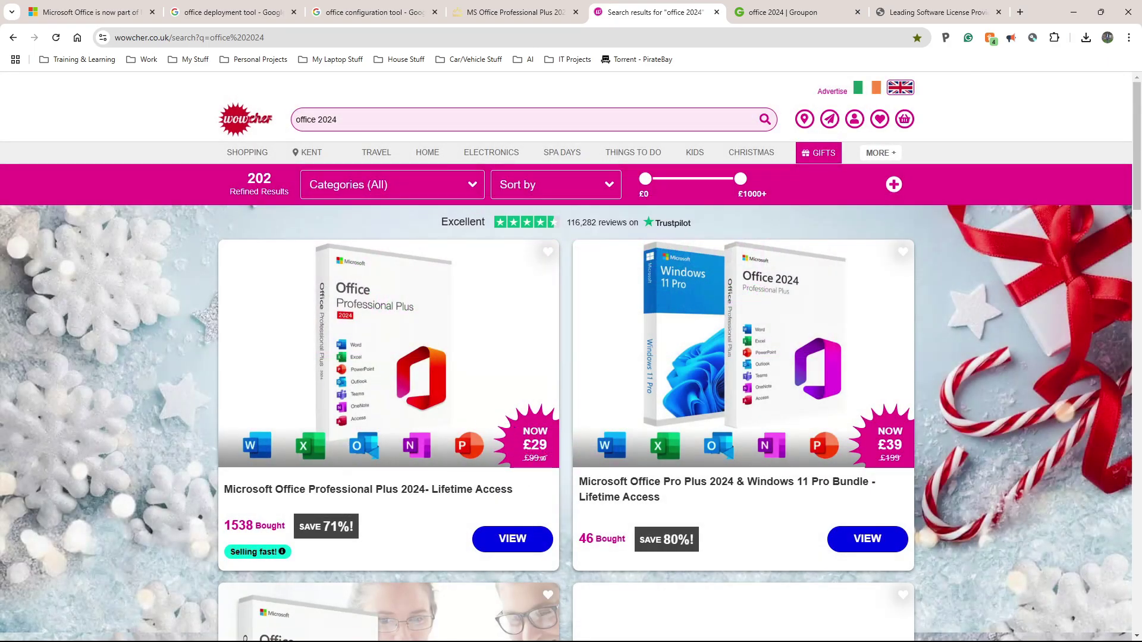
{"action": "key", "text": "ctrl+w"}
{"action": "key", "text": "ctrl+w"}
{"action": "key", "text": "ctrl+w"}
{"action": "key", "text": "ctrl+w"}
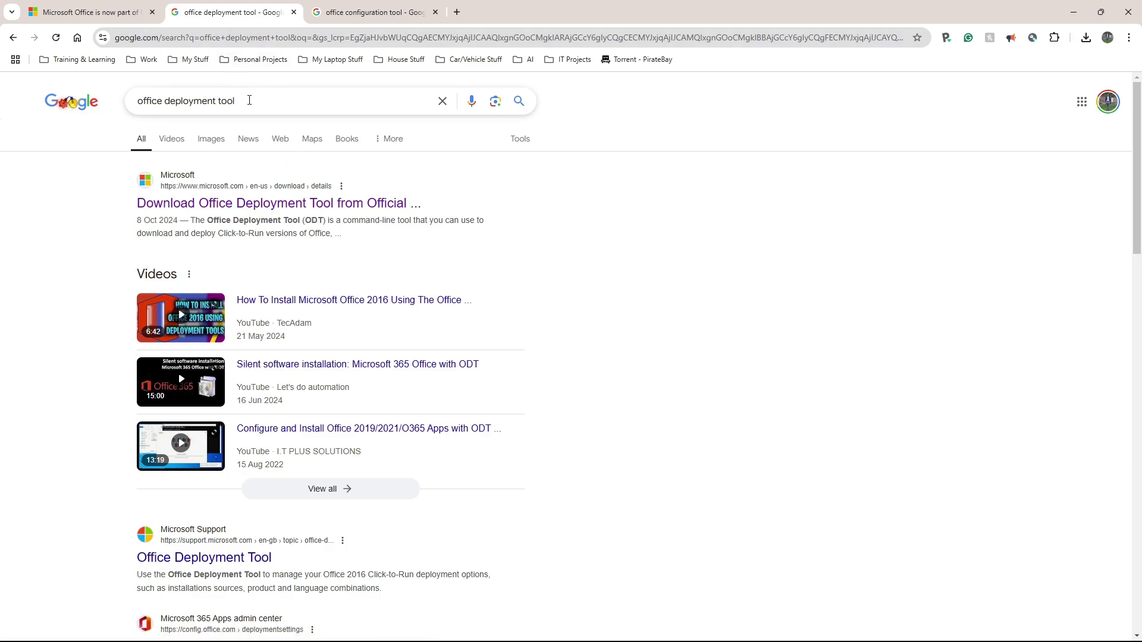
Download officedeploymenttool_18129-20030.exe (3.6 MB) from Microsoft Download Center and confirm it in Downloads.
{"action": "left_click_drag", "start_coordinate": [249, 101], "coordinate": [138, 113]}
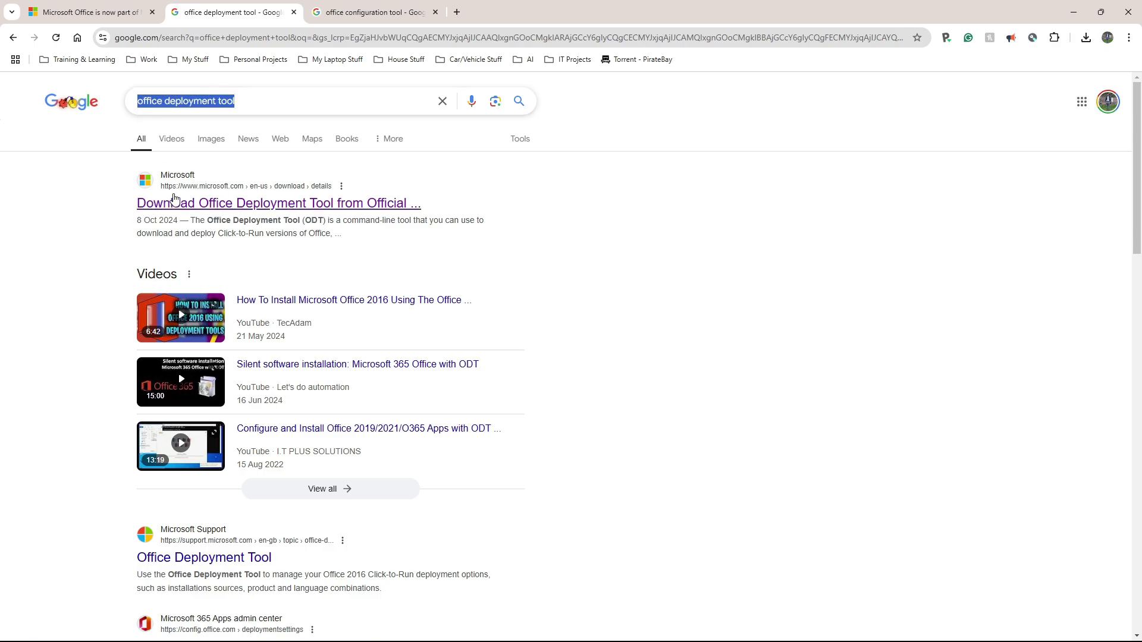
{"action": "left_click", "coordinate": [236, 204]}
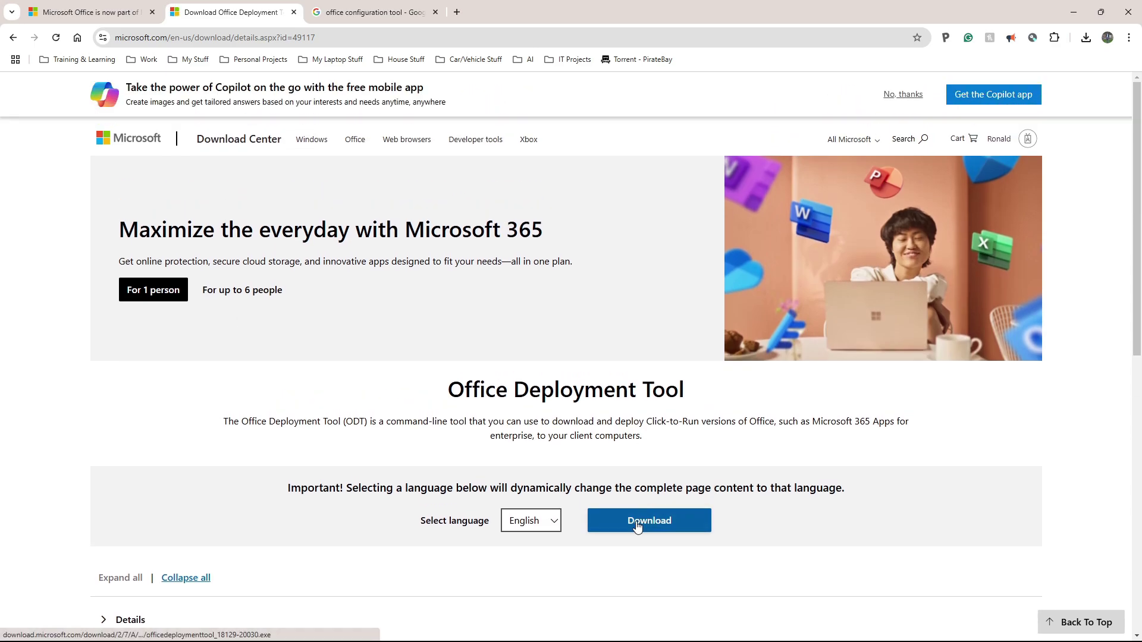
{"action": "left_click", "coordinate": [636, 521]}
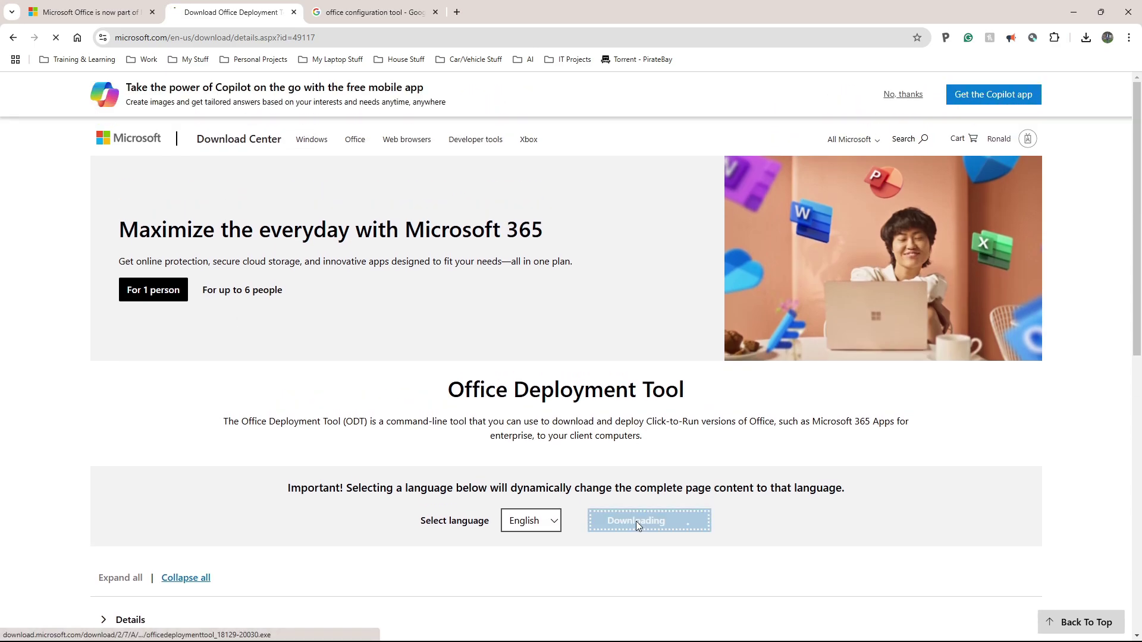
{"action": "mouse_move", "coordinate": [958, 76]}
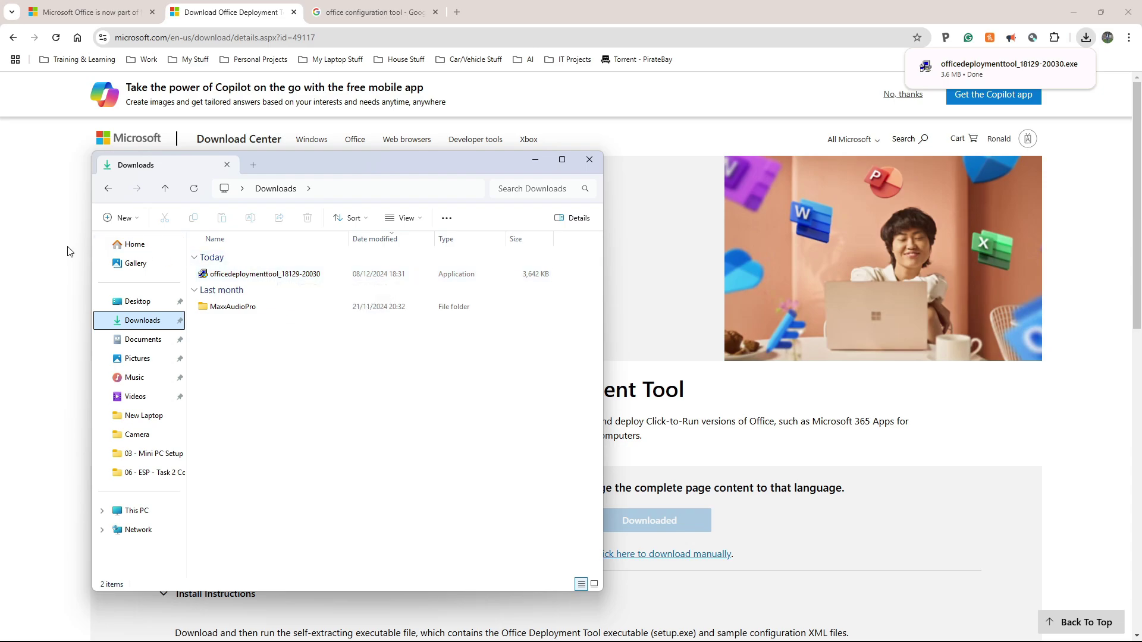
{"action": "left_click", "coordinate": [40, 248]}
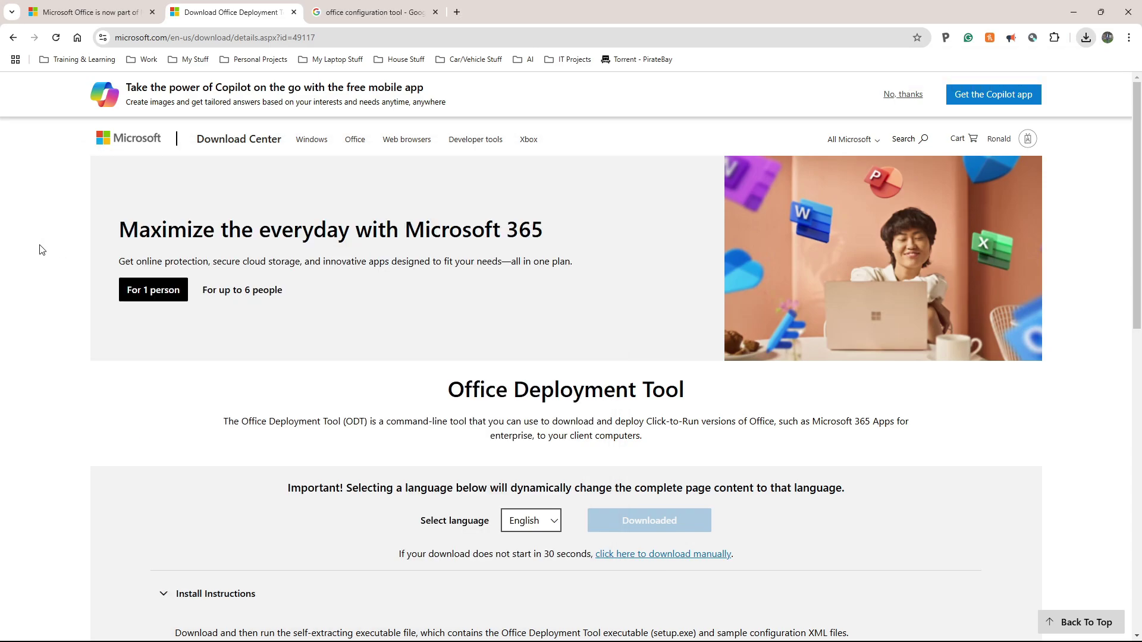
Close the download page and open config.office.com's Office Customization Tool from the 'office configuration tool' results.
{"action": "left_click", "coordinate": [294, 13]}
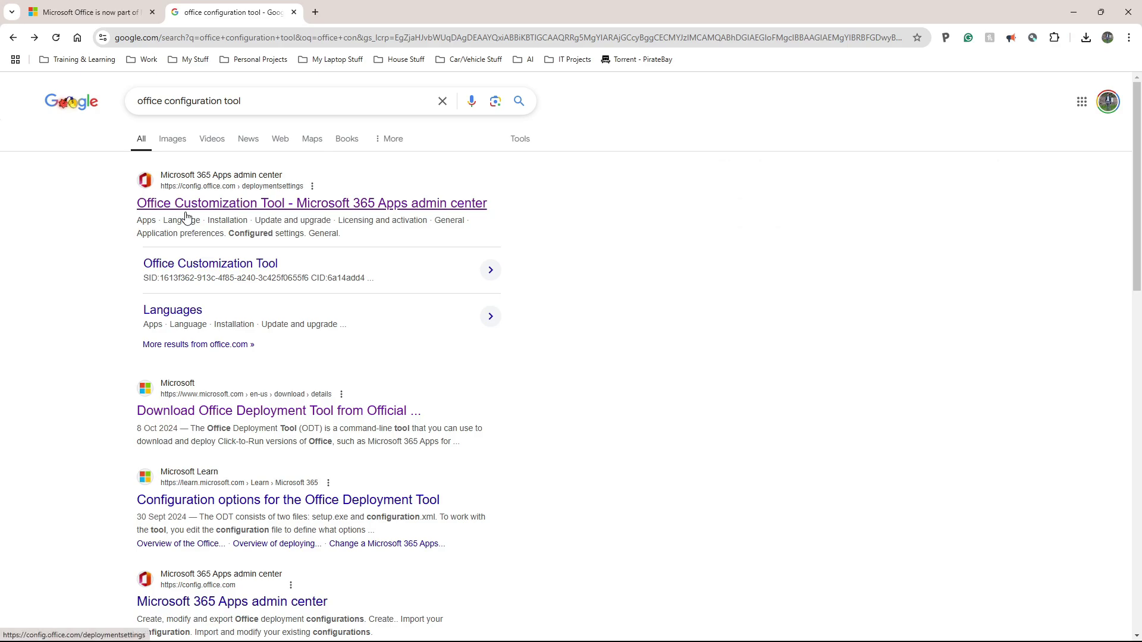
{"action": "triple_click", "coordinate": [238, 101]}
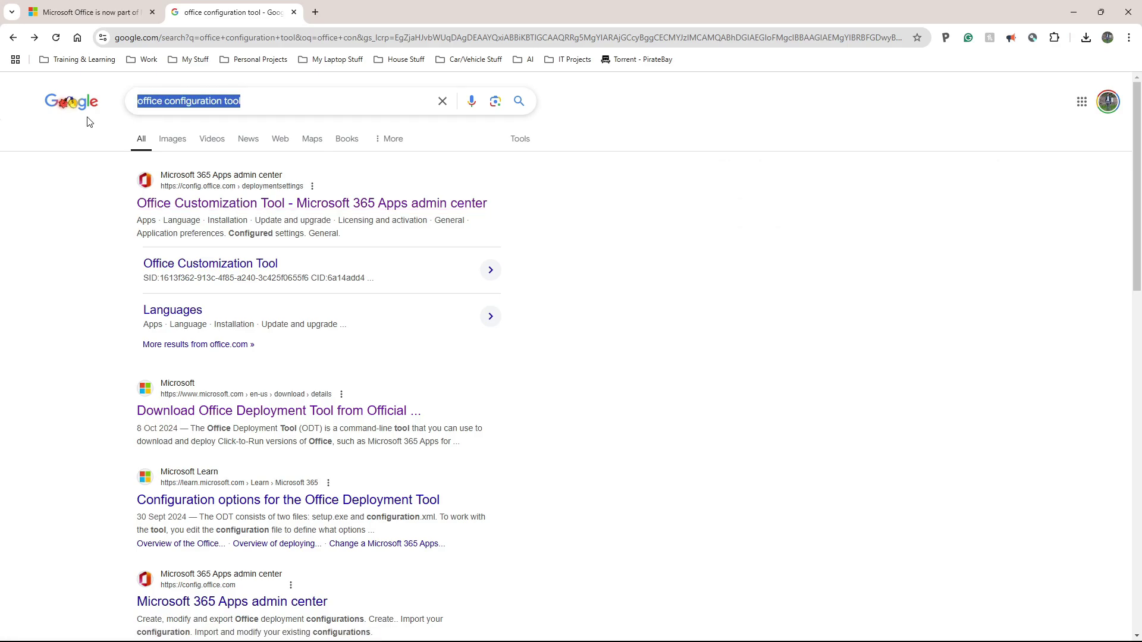
{"action": "left_click", "coordinate": [310, 208]}
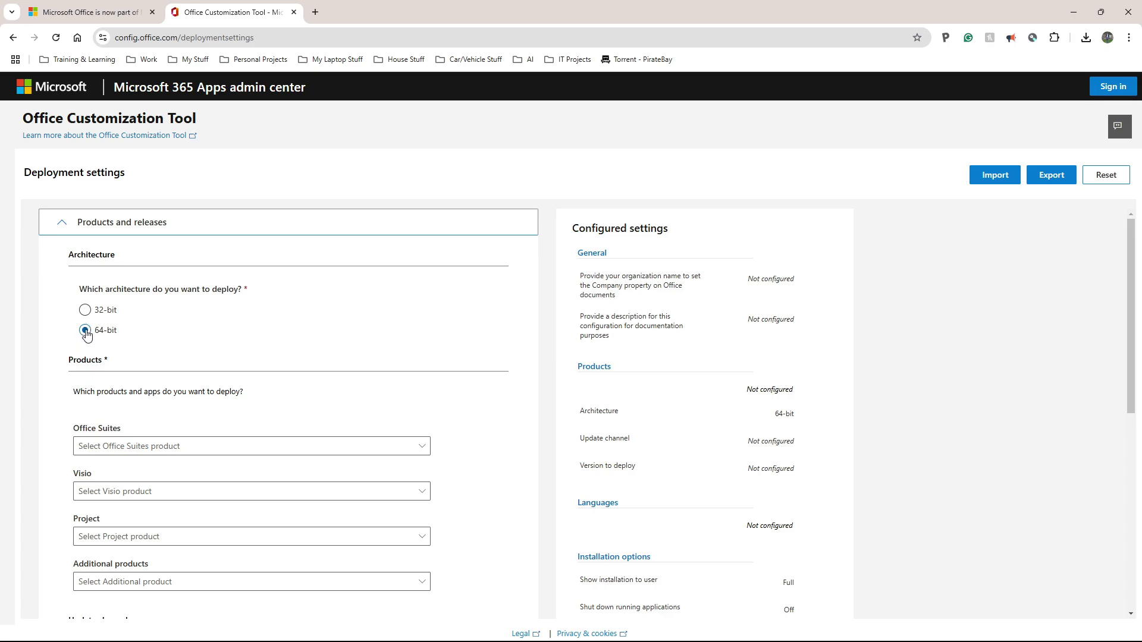
{"action": "scroll", "coordinate": [114, 413], "scroll_direction": "down", "scroll_amount": 2}
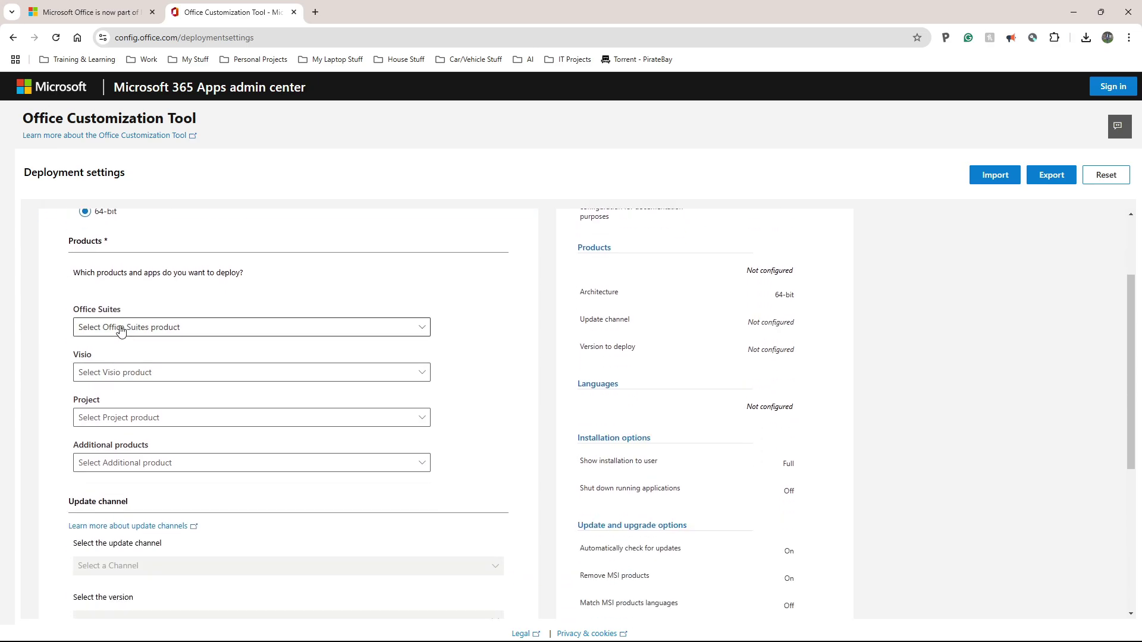
Choose Office LTSC Professional Plus 2021 (SPLA) - Volume License as the Office suite.
{"action": "left_click", "coordinate": [121, 332]}
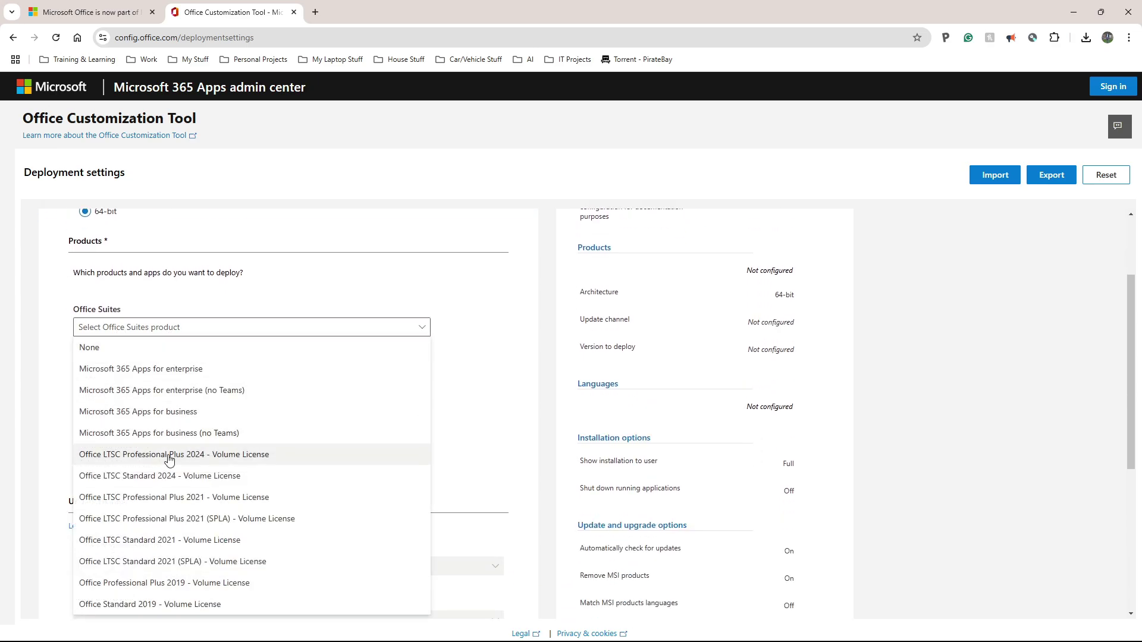
{"action": "left_click", "coordinate": [210, 520]}
{"action": "left_click", "coordinate": [232, 333]}
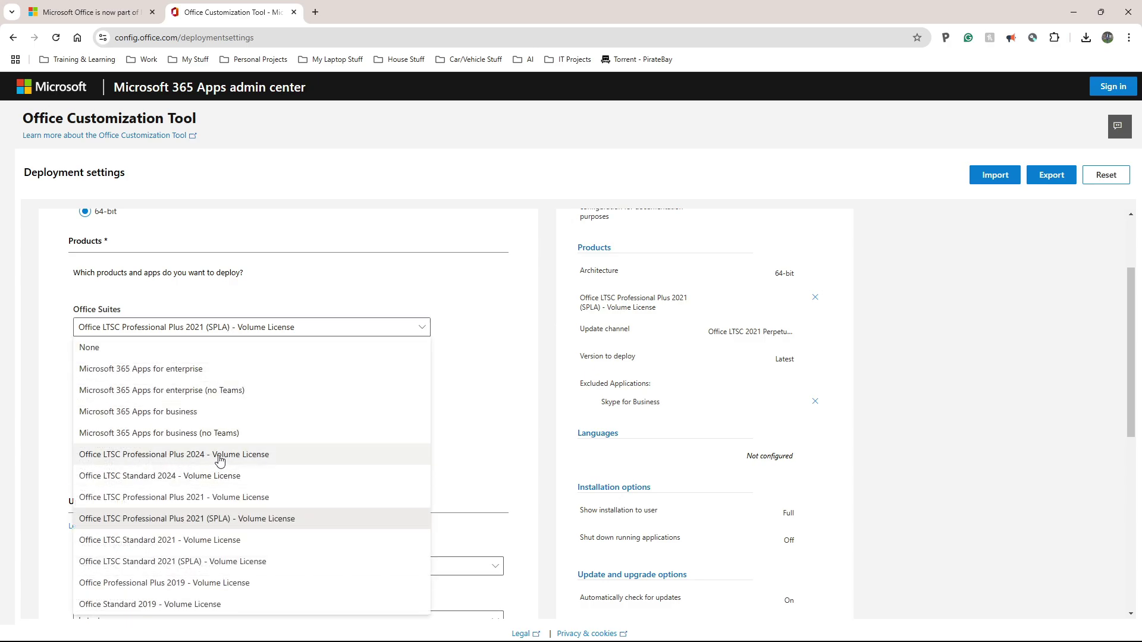
{"action": "left_click", "coordinate": [218, 519]}
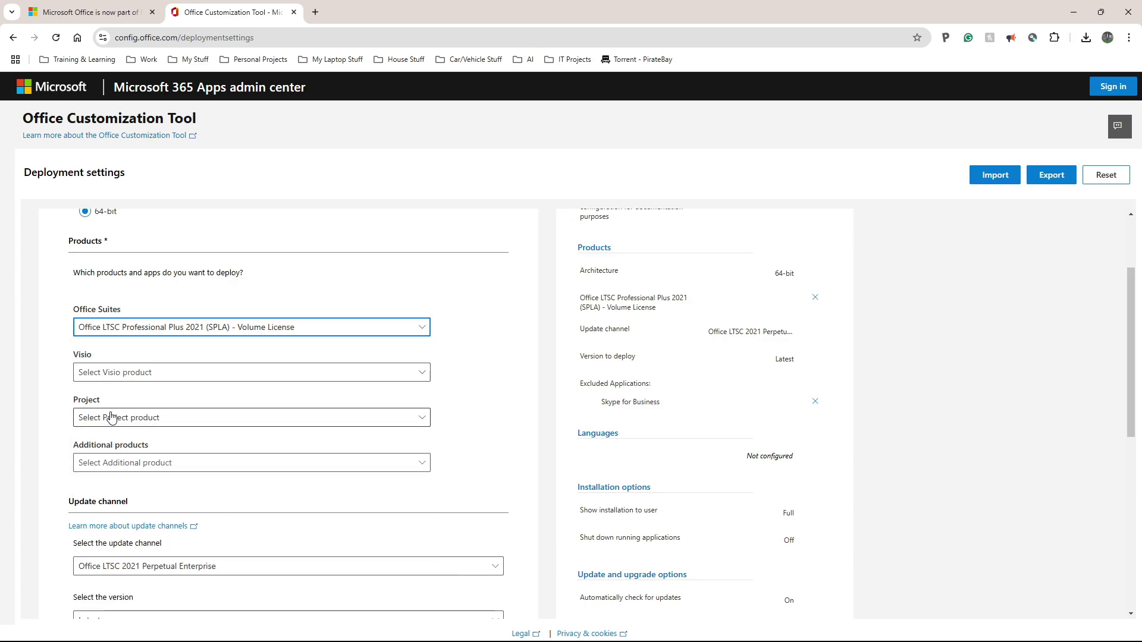
Keep no additional products, the Office LTSC 2021 Perpetual Enterprise channel and the Latest version.
{"action": "left_click", "coordinate": [119, 463]}
{"action": "left_click", "coordinate": [128, 463]}
{"action": "scroll", "coordinate": [128, 452], "scroll_direction": "down", "scroll_amount": 1}
{"action": "scroll", "coordinate": [125, 433], "scroll_direction": "down", "scroll_amount": 3}
{"action": "left_click", "coordinate": [156, 390]}
{"action": "left_click", "coordinate": [139, 390]}
{"action": "left_click", "coordinate": [107, 444]}
{"action": "left_click", "coordinate": [110, 438]}
Exclude all eight apps: Access, OneNote, PowerPoint, Word, Publisher, Outlook, OneDrive Desktop and Excel.
{"action": "scroll", "coordinate": [110, 439], "scroll_direction": "down", "scroll_amount": 3}
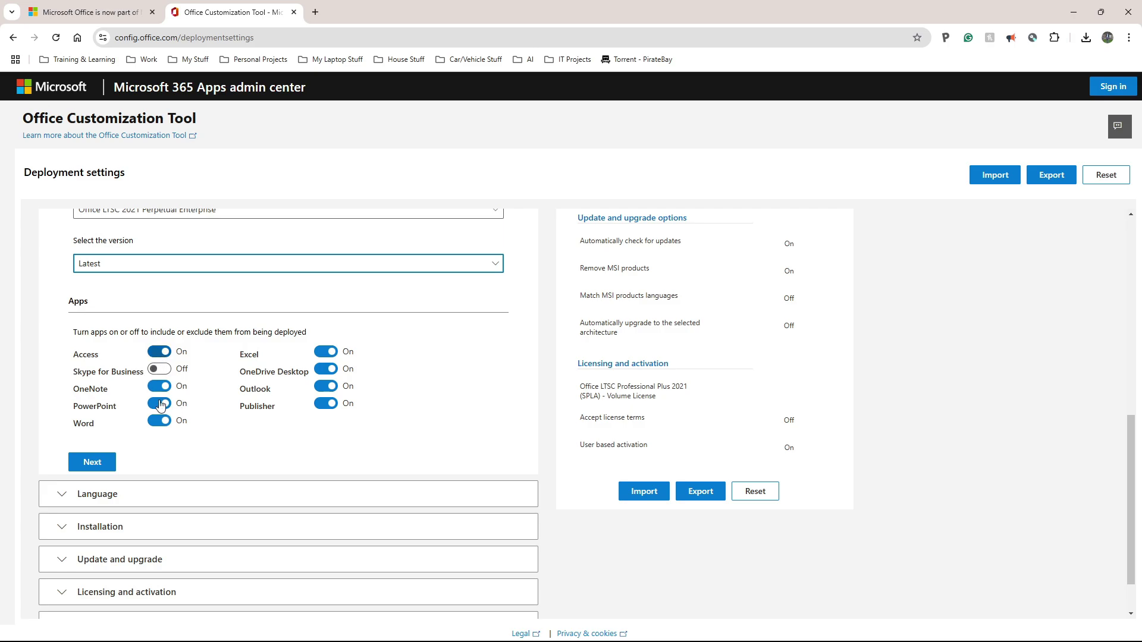
{"action": "left_click", "coordinate": [157, 351]}
{"action": "left_click", "coordinate": [158, 386]}
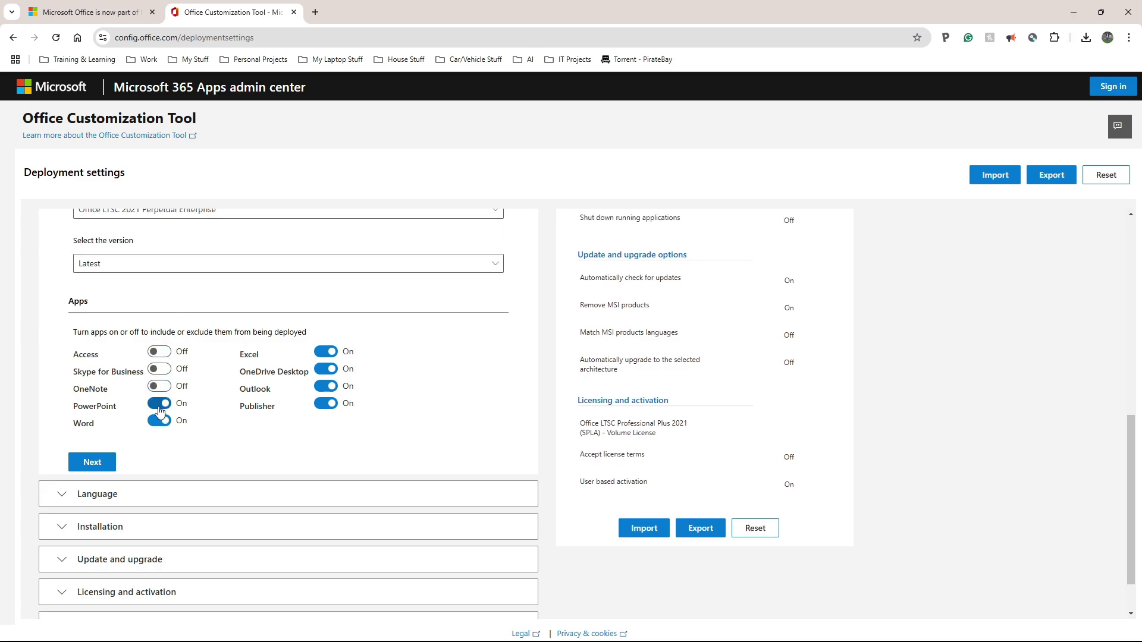
{"action": "left_click", "coordinate": [159, 404]}
{"action": "left_click", "coordinate": [160, 421]}
{"action": "left_click", "coordinate": [326, 403]}
{"action": "left_click", "coordinate": [326, 386]}
{"action": "left_click", "coordinate": [326, 369]}
{"action": "left_click", "coordinate": [331, 354]}
Re-include Access, PowerPoint, Word, Excel and Publisher in the deployment.
{"action": "left_click", "coordinate": [159, 351]}
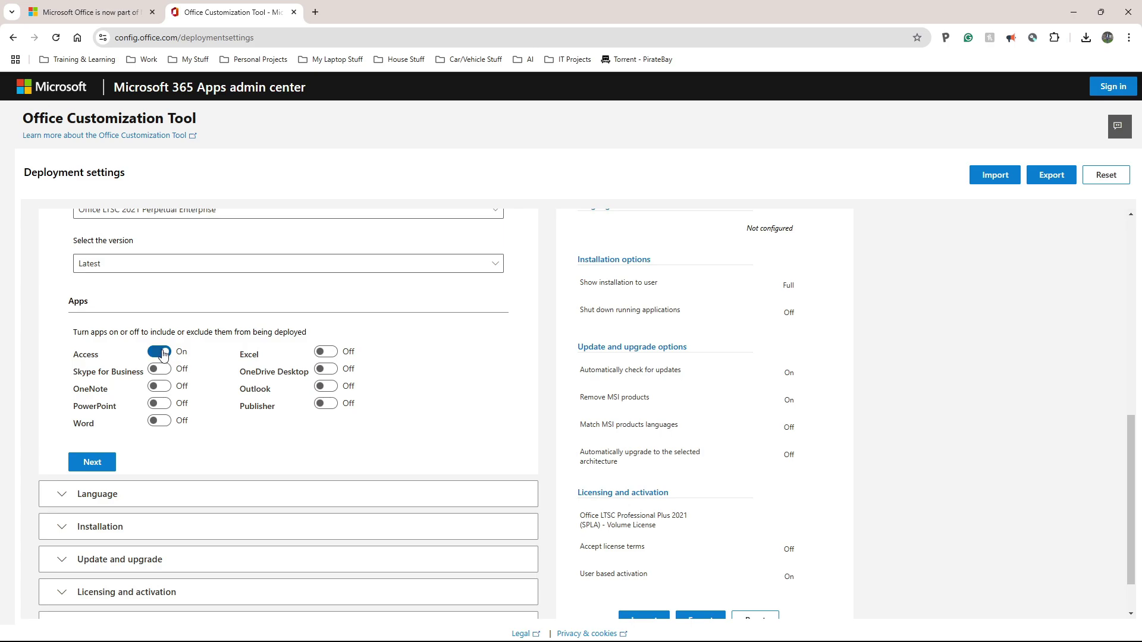
{"action": "left_click", "coordinate": [158, 406]}
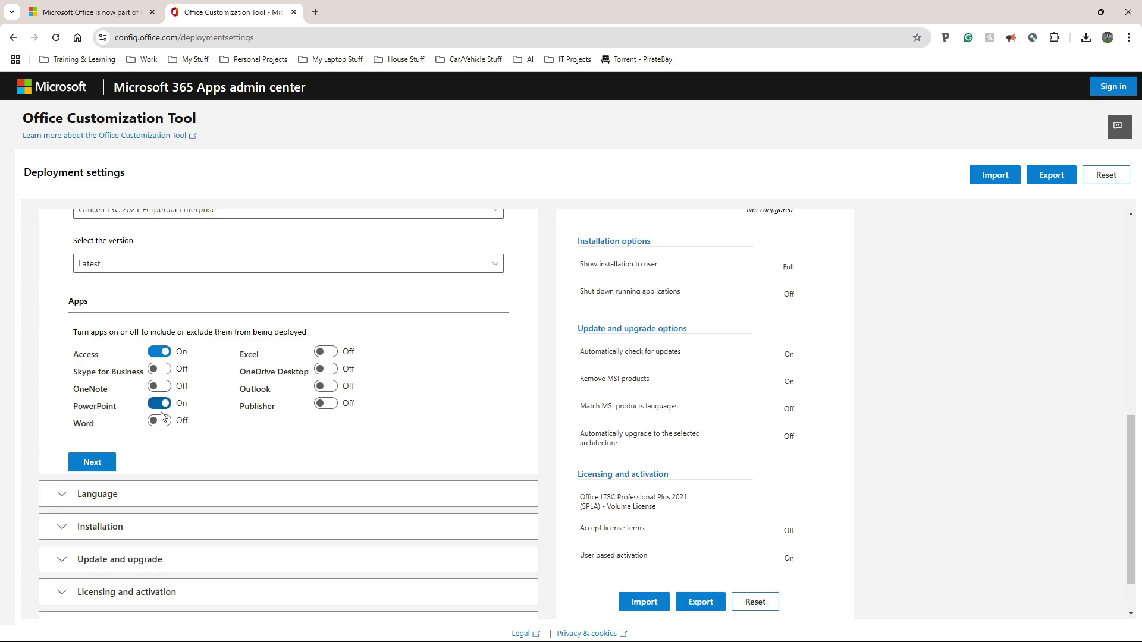
{"action": "left_click", "coordinate": [159, 421]}
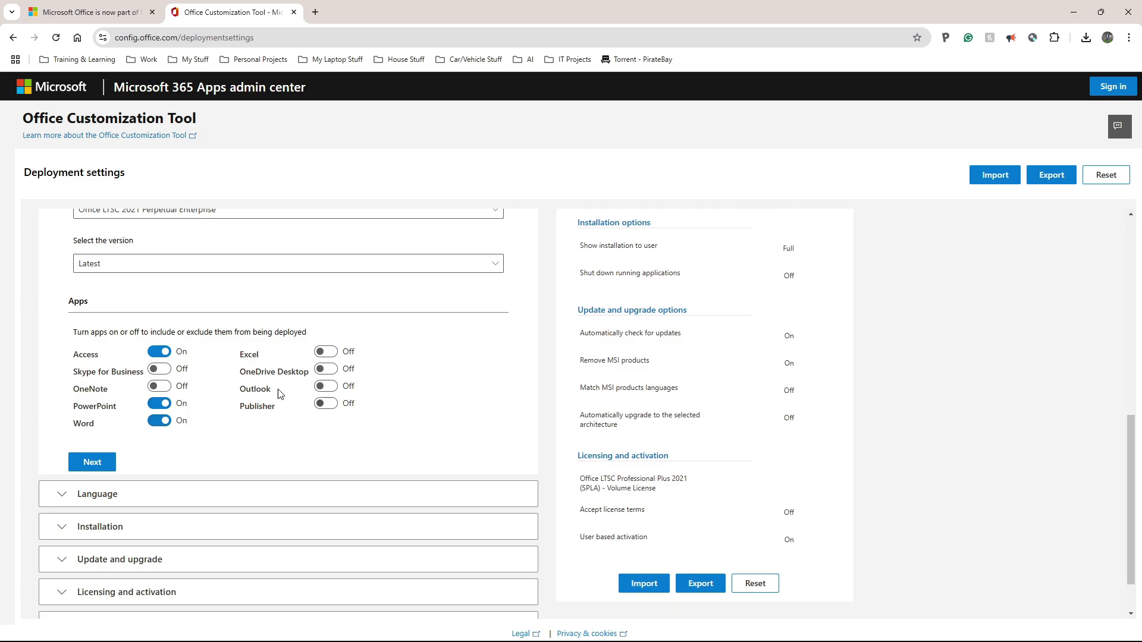
{"action": "left_click", "coordinate": [326, 352]}
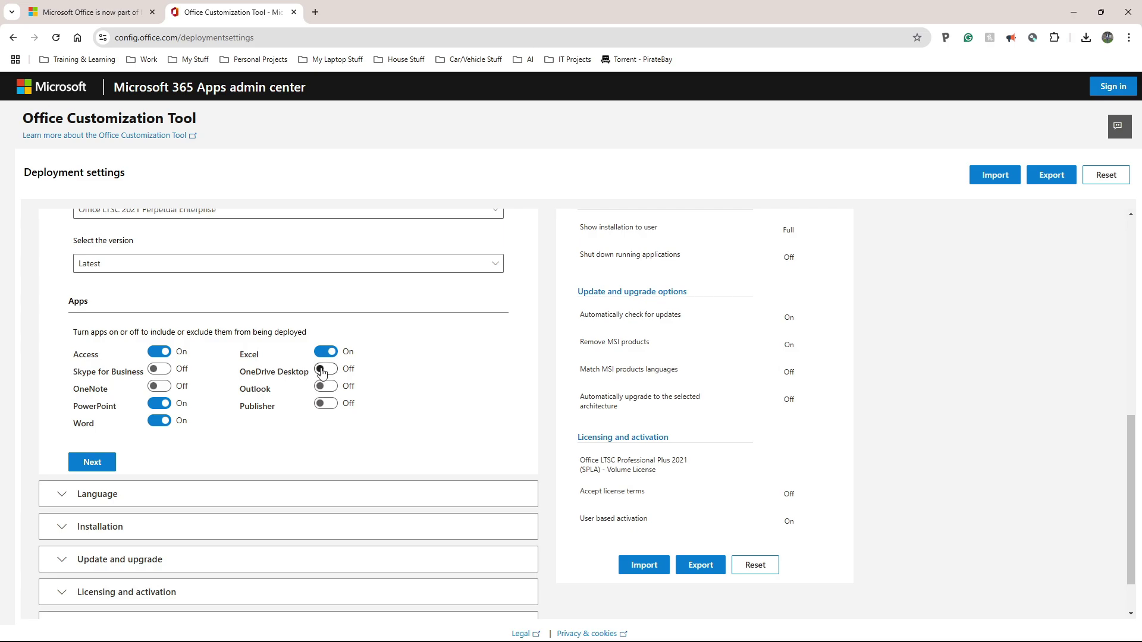
{"action": "left_click", "coordinate": [326, 405]}
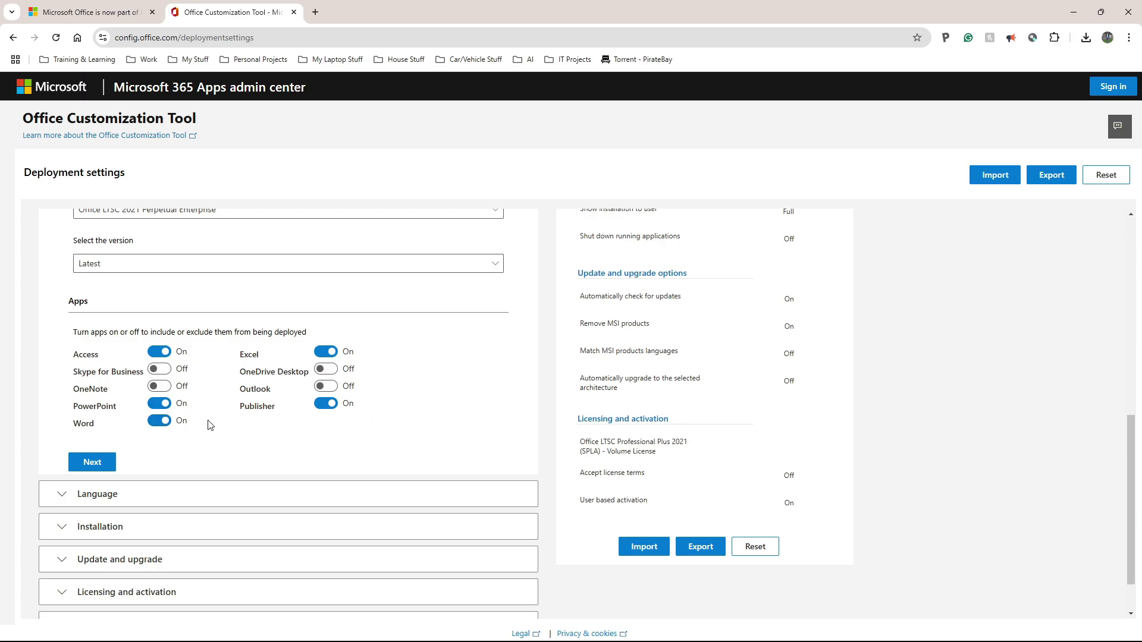
Set English (United Kingdom) as the primary language.
{"action": "left_click", "coordinate": [92, 461]}
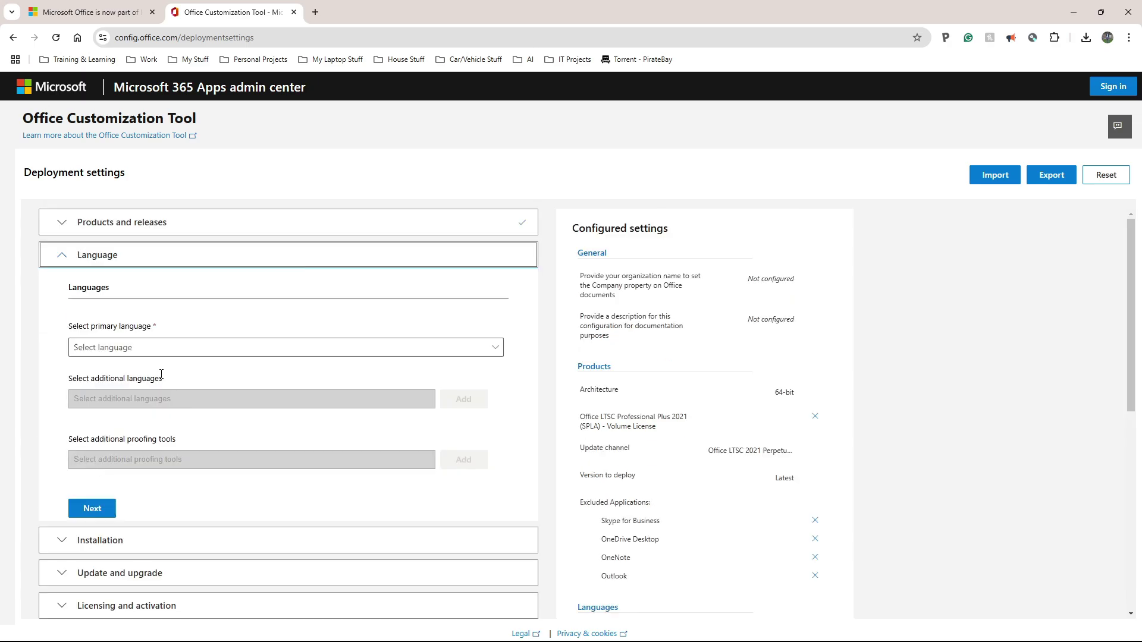
{"action": "left_click", "coordinate": [494, 349]}
{"action": "scroll", "coordinate": [576, 333], "scroll_direction": "down", "scroll_amount": 2}
{"action": "scroll", "coordinate": [589, 291], "scroll_direction": "up", "scroll_amount": 2}
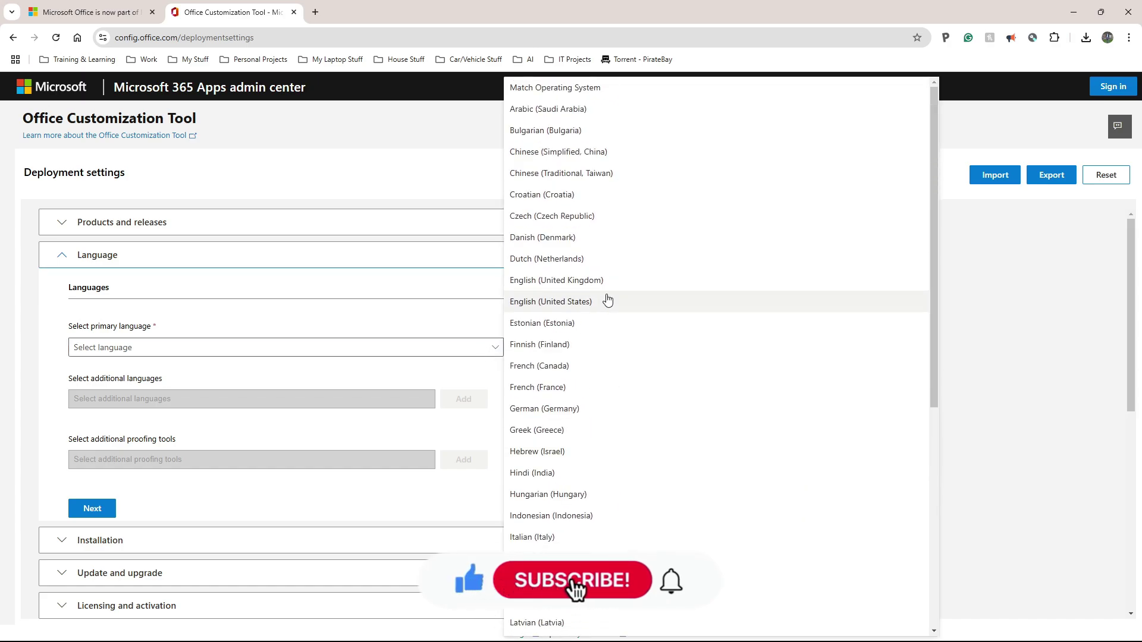
{"action": "left_click", "coordinate": [562, 284]}
{"action": "scroll", "coordinate": [298, 380], "scroll_direction": "down", "scroll_amount": 1}
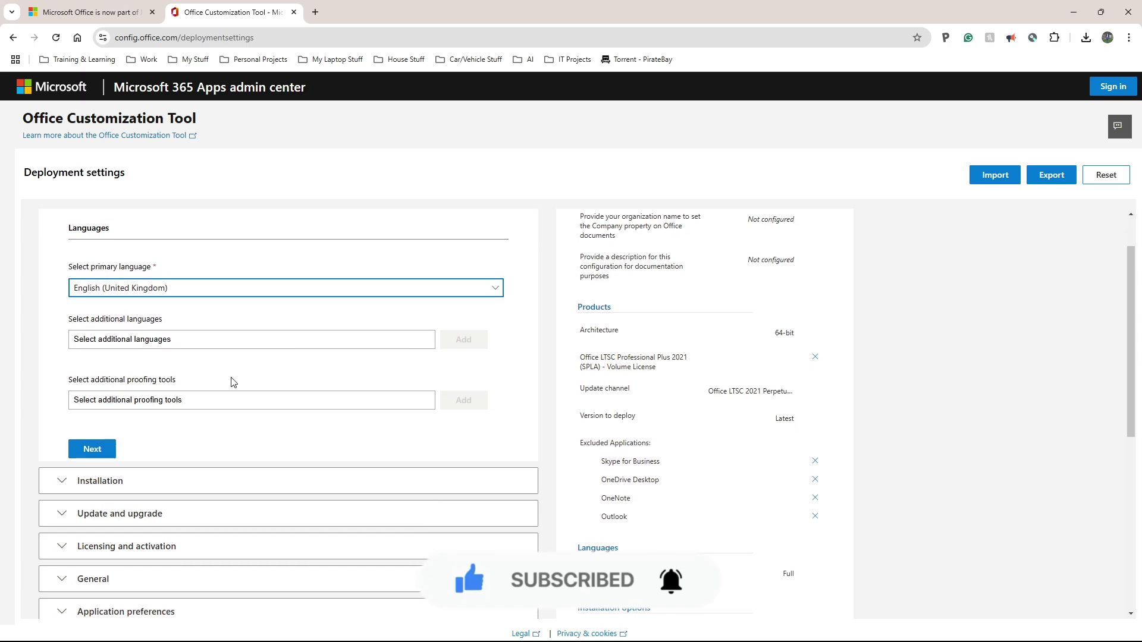
Keep the default installation and update options.
{"action": "left_click", "coordinate": [92, 449]}
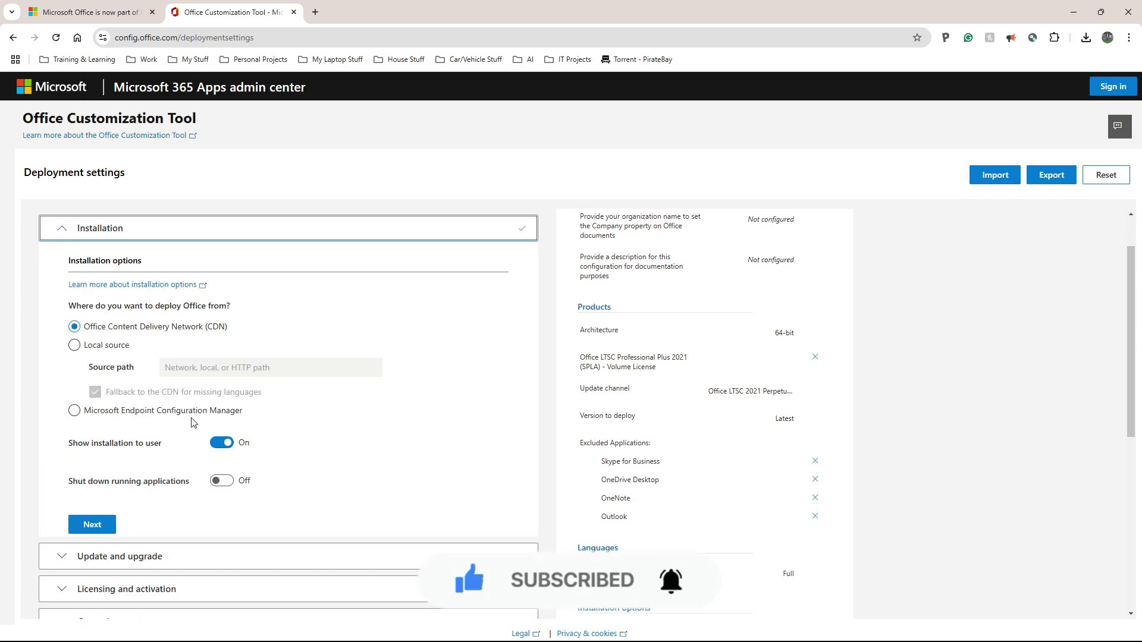
{"action": "left_click", "coordinate": [95, 522]}
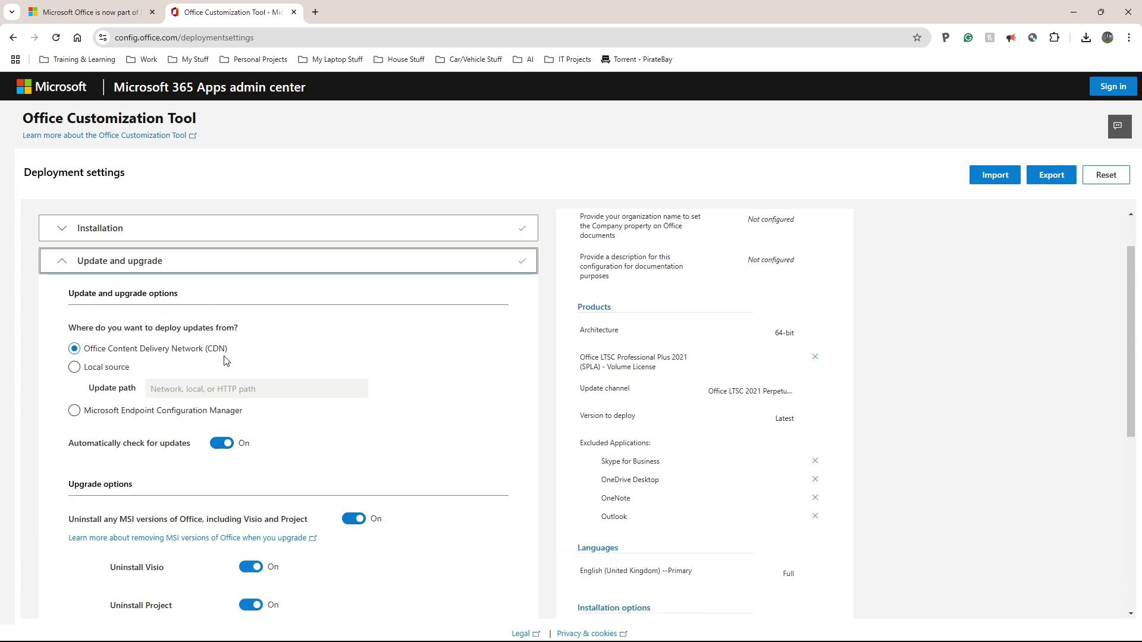
{"action": "scroll", "coordinate": [263, 363], "scroll_direction": "down", "scroll_amount": 5}
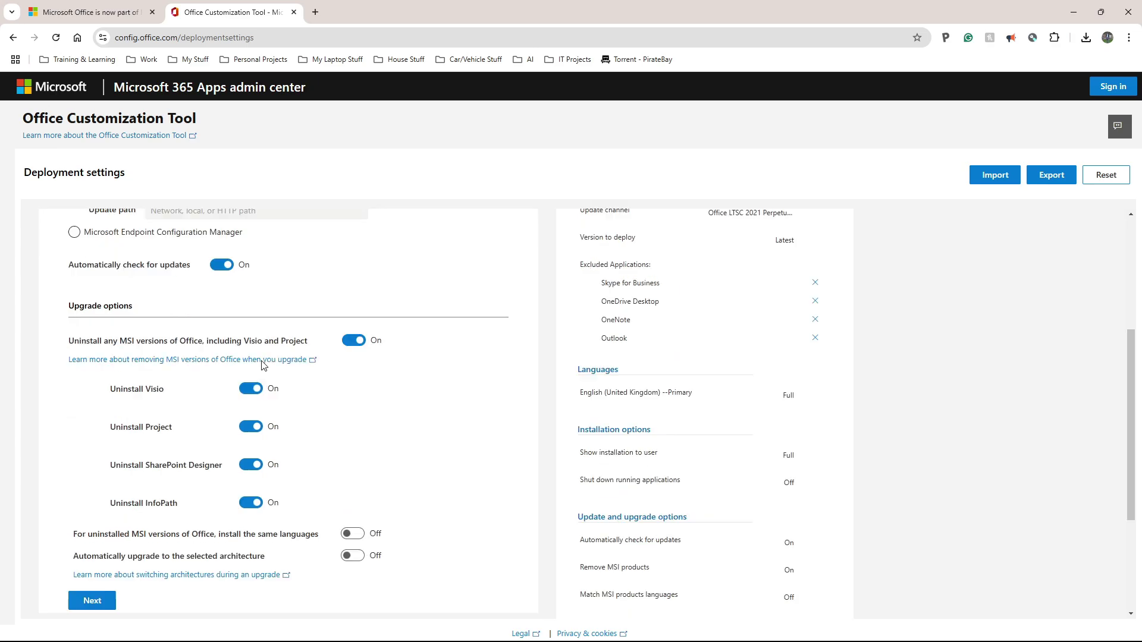
Have the license terms accepted automatically and paste in the MAK volume license product key.
{"action": "left_click", "coordinate": [92, 476]}
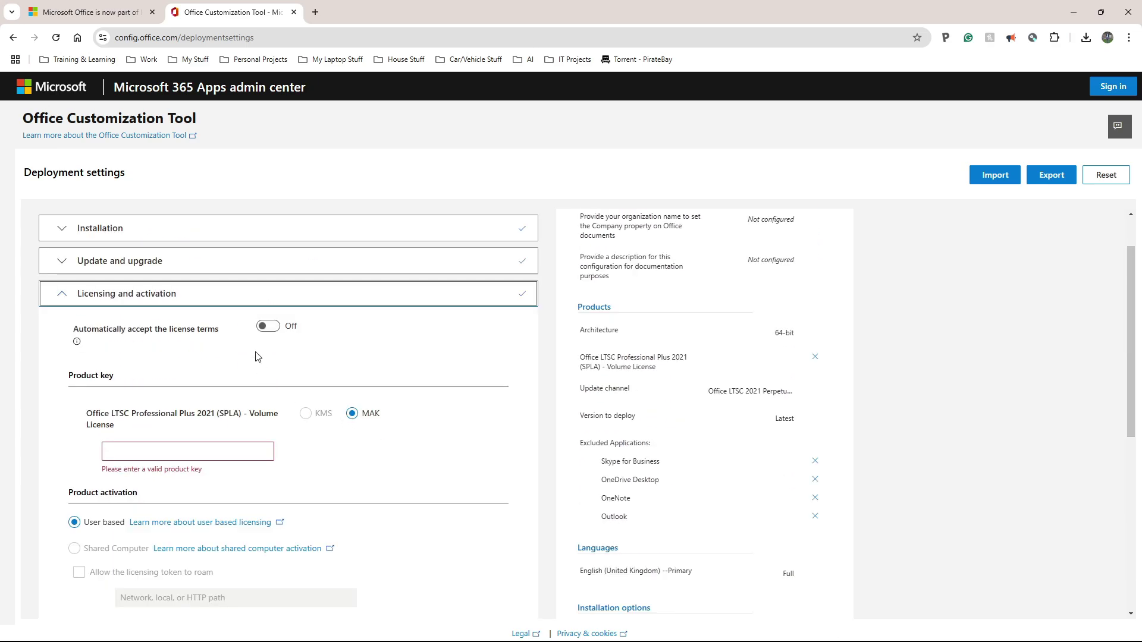
{"action": "left_click", "coordinate": [268, 328]}
{"action": "scroll", "coordinate": [420, 406], "scroll_direction": "down", "scroll_amount": 2}
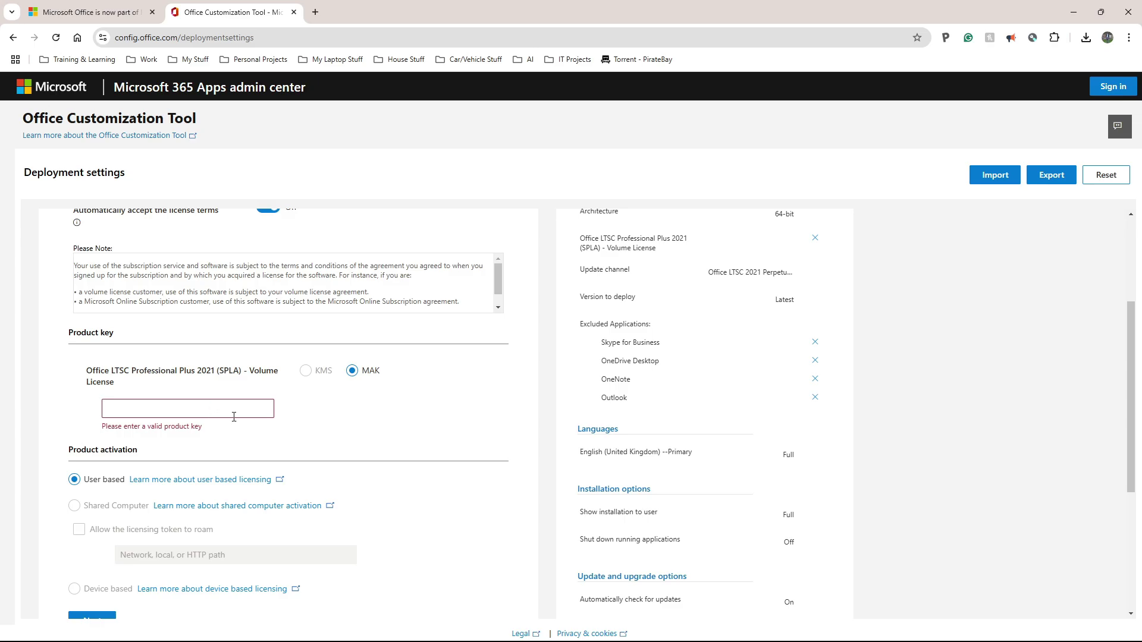
{"action": "key", "text": "ctrl+v"}
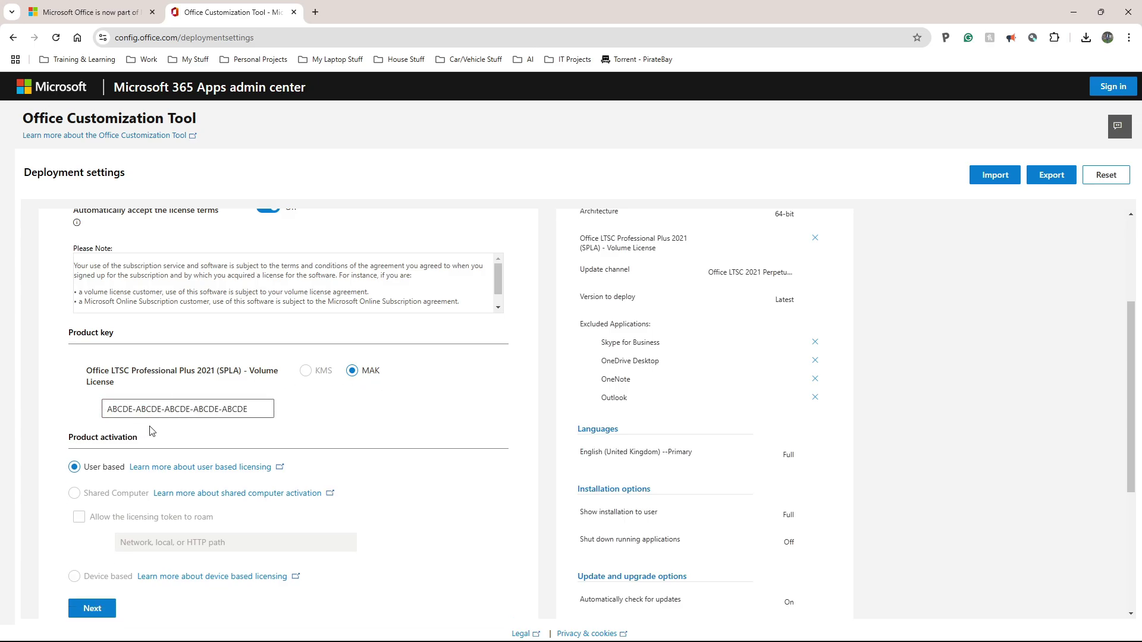
{"action": "scroll", "coordinate": [178, 417], "scroll_direction": "down", "scroll_amount": 2}
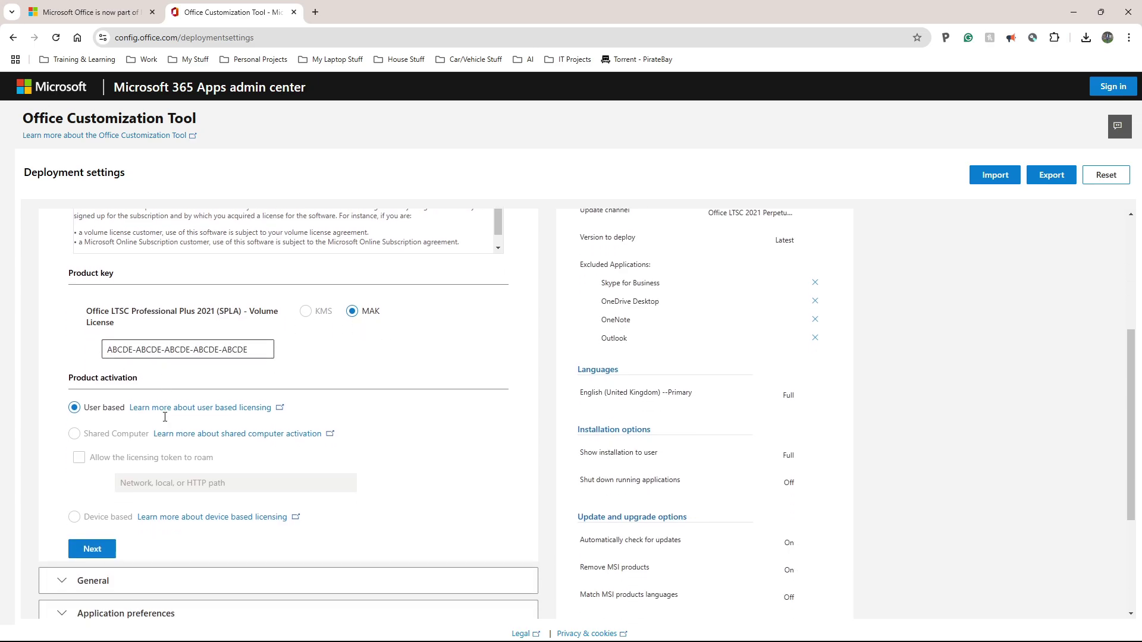
Leave General and Application preferences at their defaults and finish the wizard.
{"action": "left_click", "coordinate": [85, 491]}
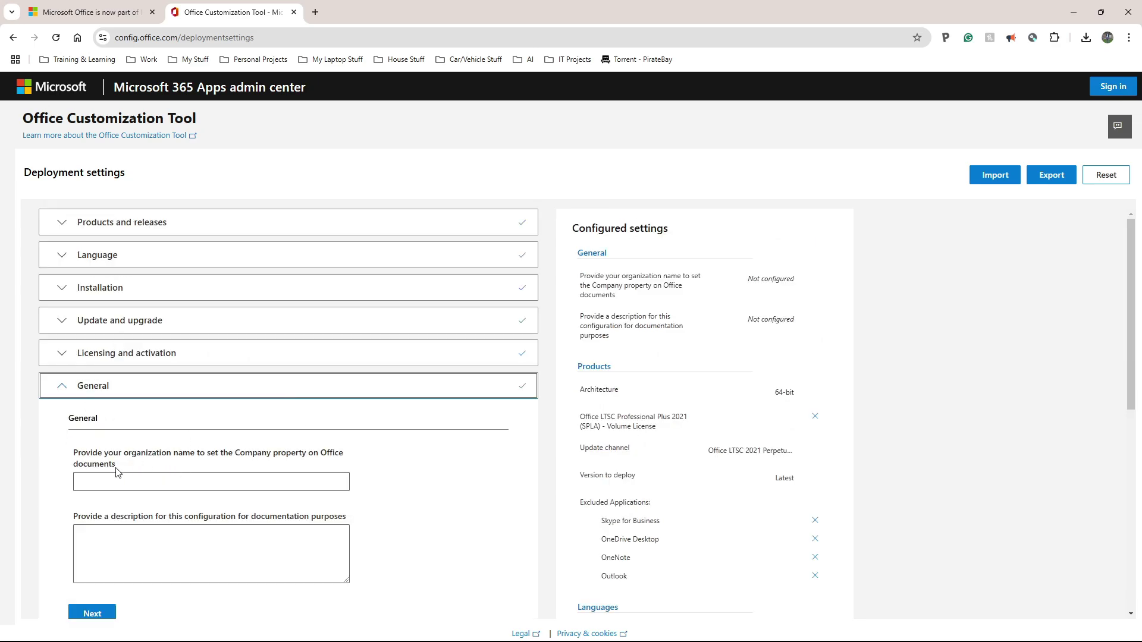
{"action": "scroll", "coordinate": [132, 429], "scroll_direction": "down", "scroll_amount": 2}
{"action": "left_click", "coordinate": [95, 495]}
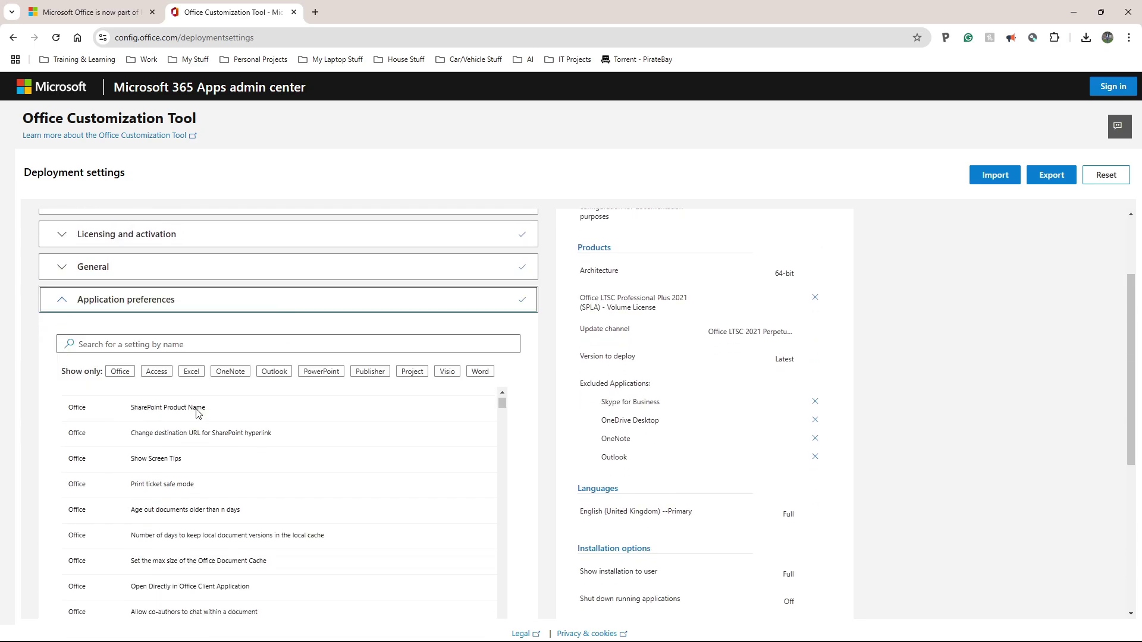
{"action": "scroll", "coordinate": [280, 422], "scroll_direction": "down", "scroll_amount": 2}
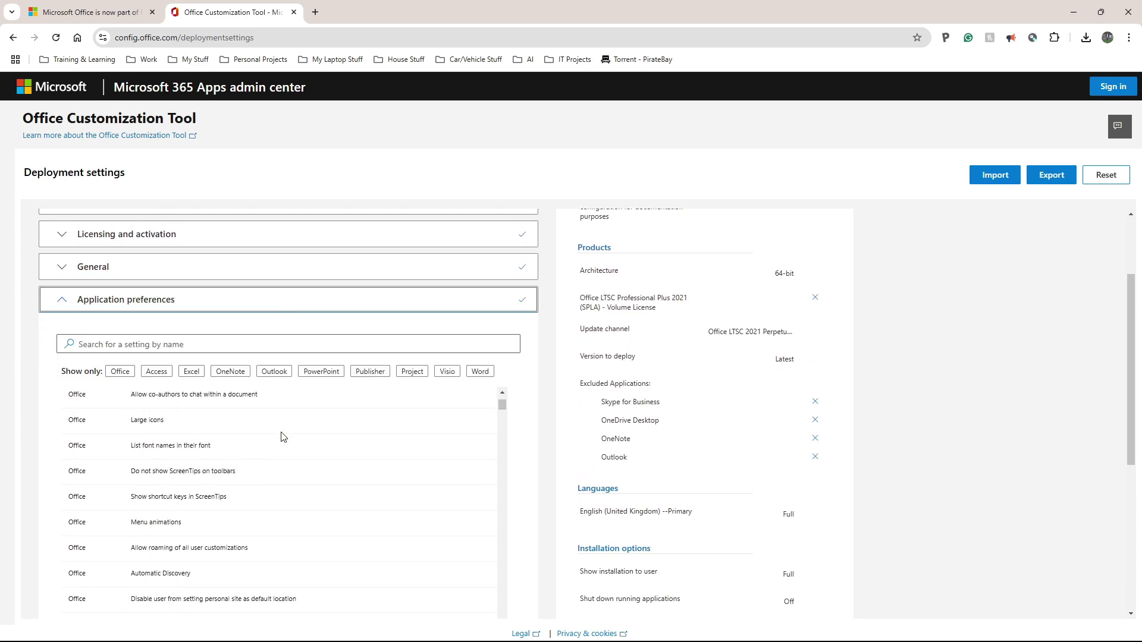
{"action": "scroll", "coordinate": [357, 435], "scroll_direction": "up", "scroll_amount": 2}
{"action": "scroll", "coordinate": [553, 336], "scroll_direction": "down", "scroll_amount": 2}
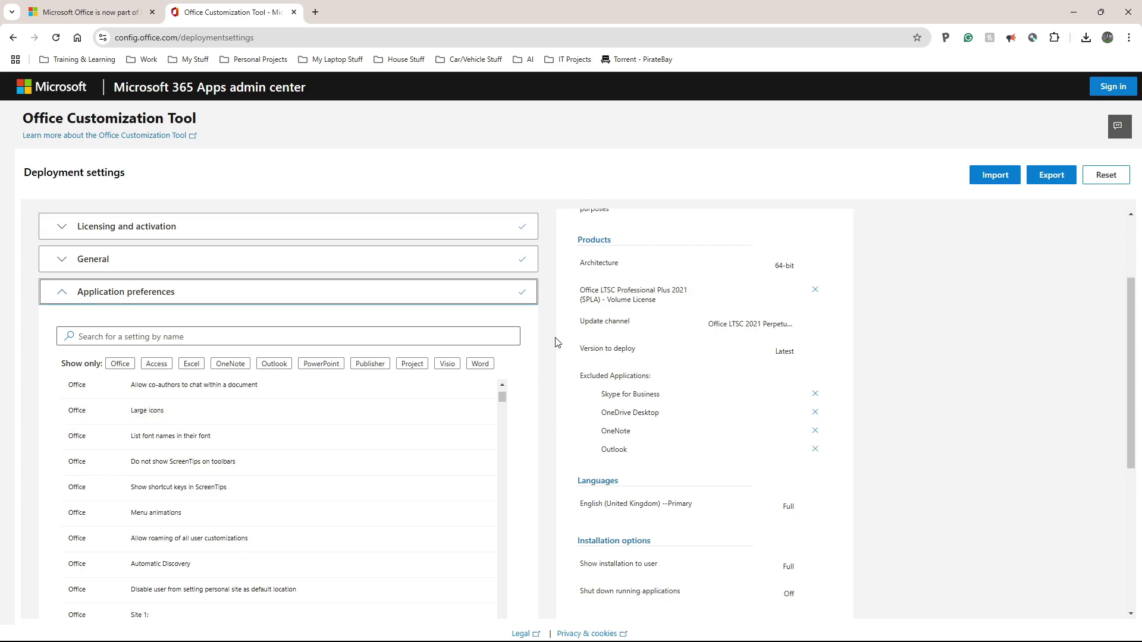
{"action": "scroll", "coordinate": [553, 337], "scroll_direction": "down", "scroll_amount": 3}
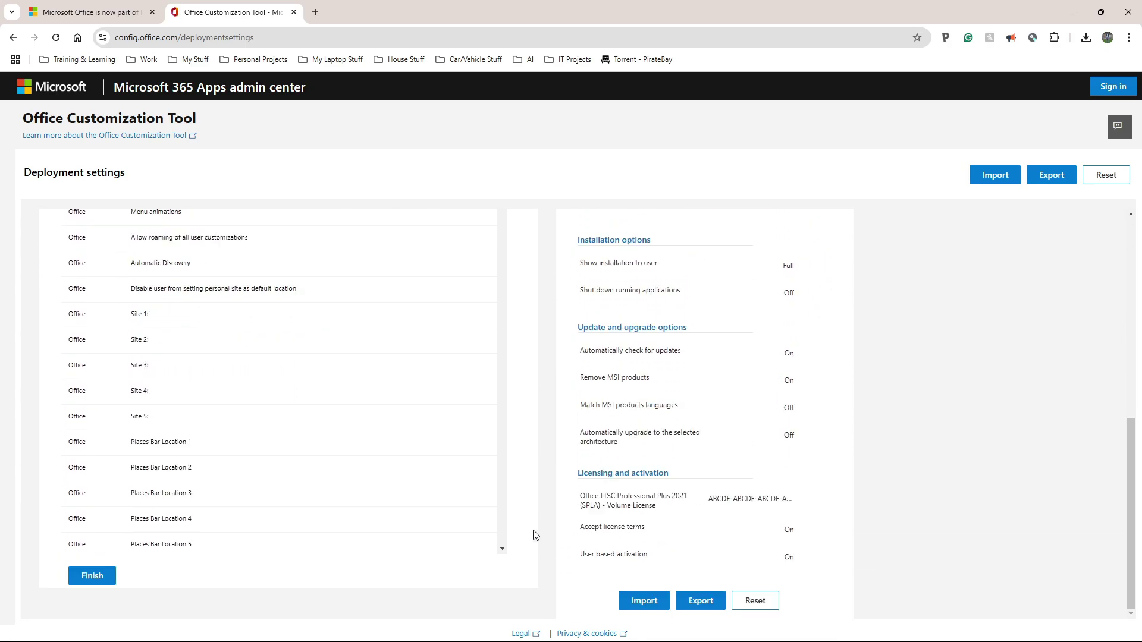
{"action": "left_click", "coordinate": [91, 576]}
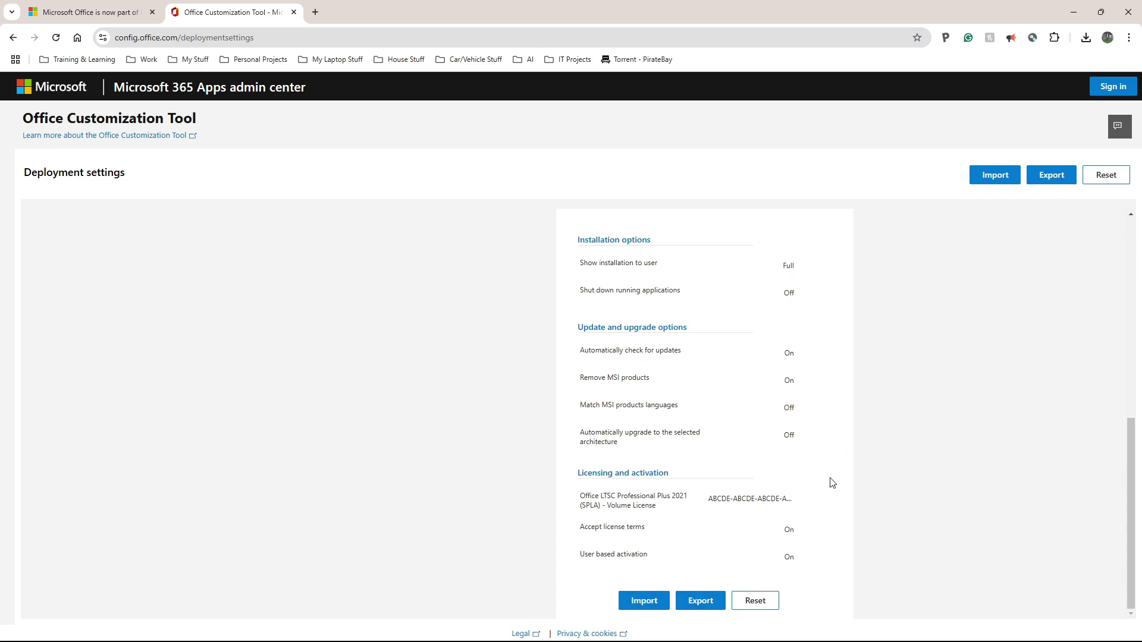
Export Configuration.xml, keeping current default file formats and accepting the license terms.
{"action": "left_click", "coordinate": [694, 601]}
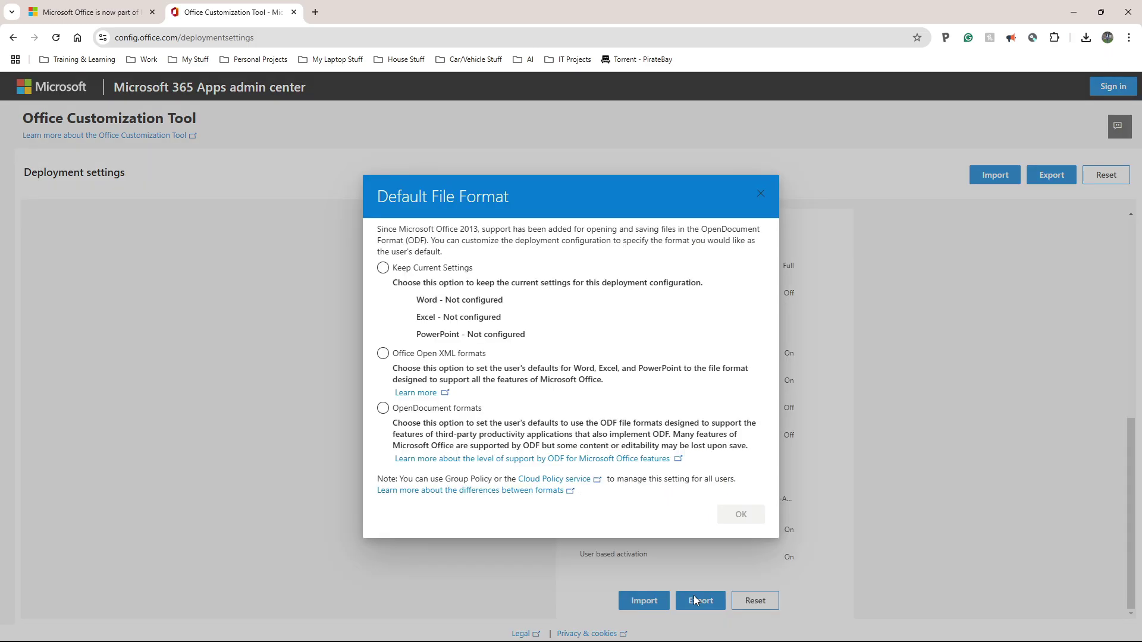
{"action": "left_click", "coordinate": [383, 268]}
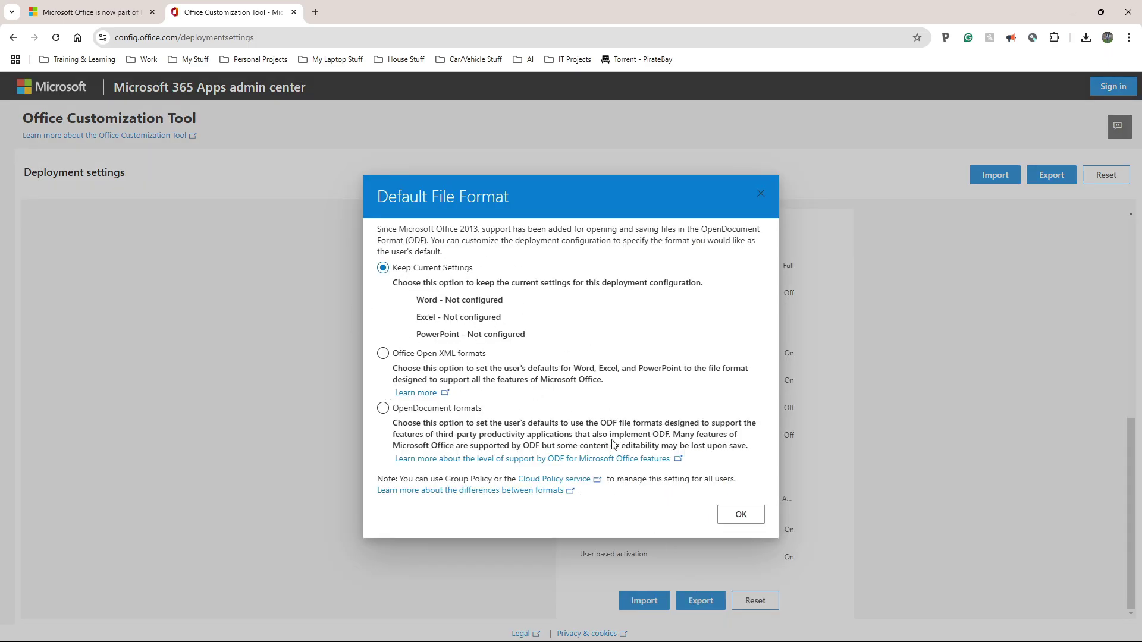
{"action": "left_click", "coordinate": [740, 516]}
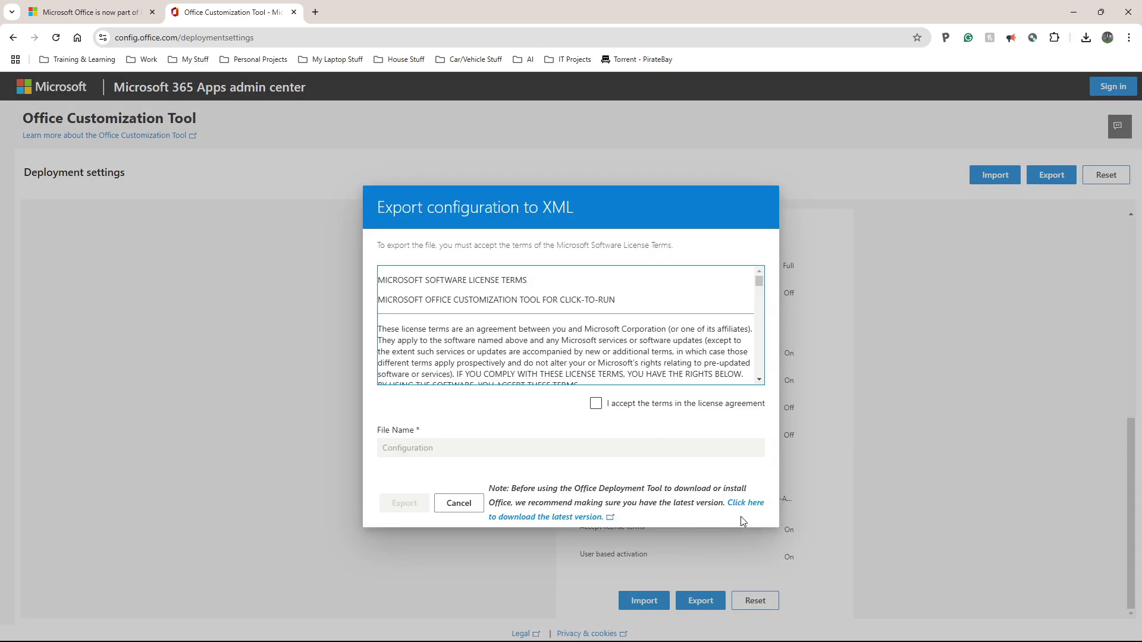
{"action": "left_click", "coordinate": [597, 403]}
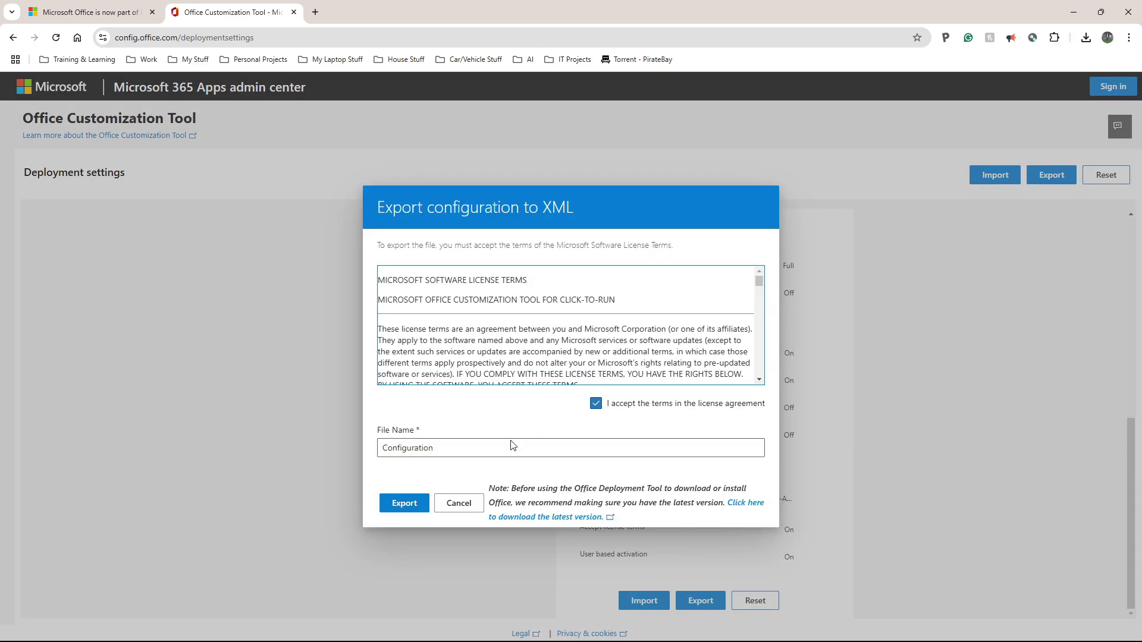
{"action": "double_click", "coordinate": [454, 455]}
{"action": "left_click", "coordinate": [439, 449]}
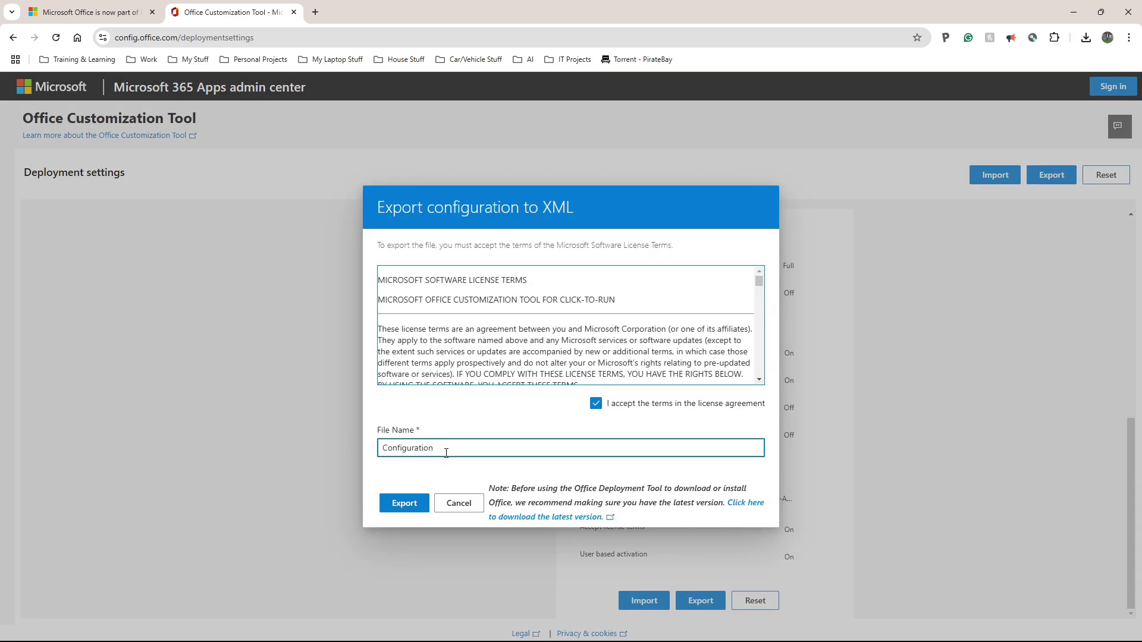
{"action": "left_click", "coordinate": [405, 505]}
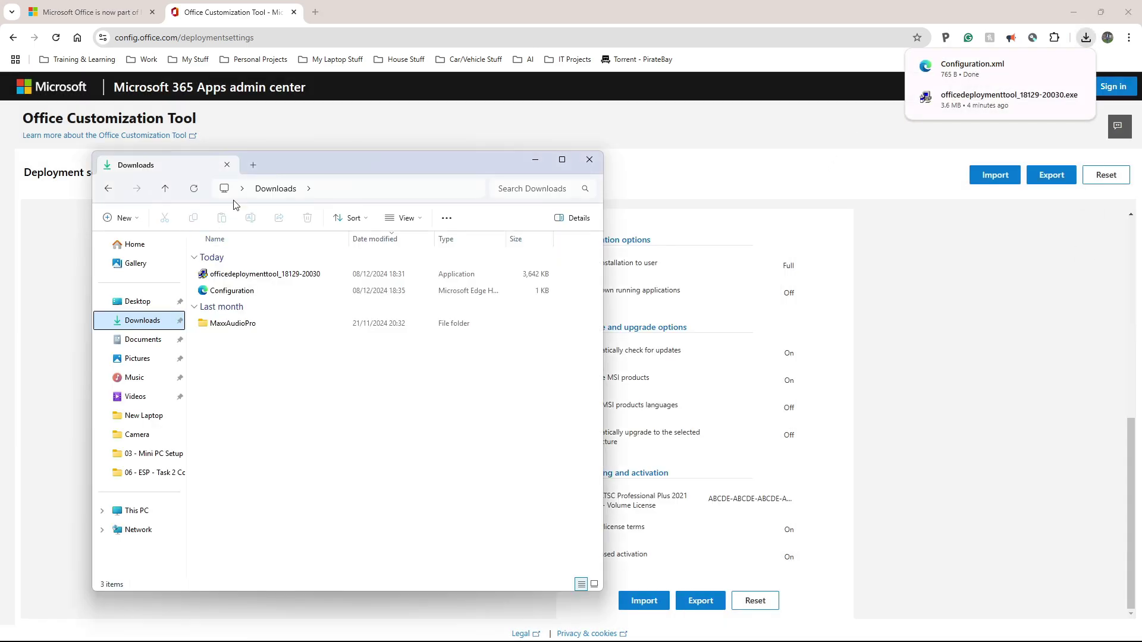
{"action": "left_click_drag", "start_coordinate": [274, 159], "coordinate": [506, 113]}
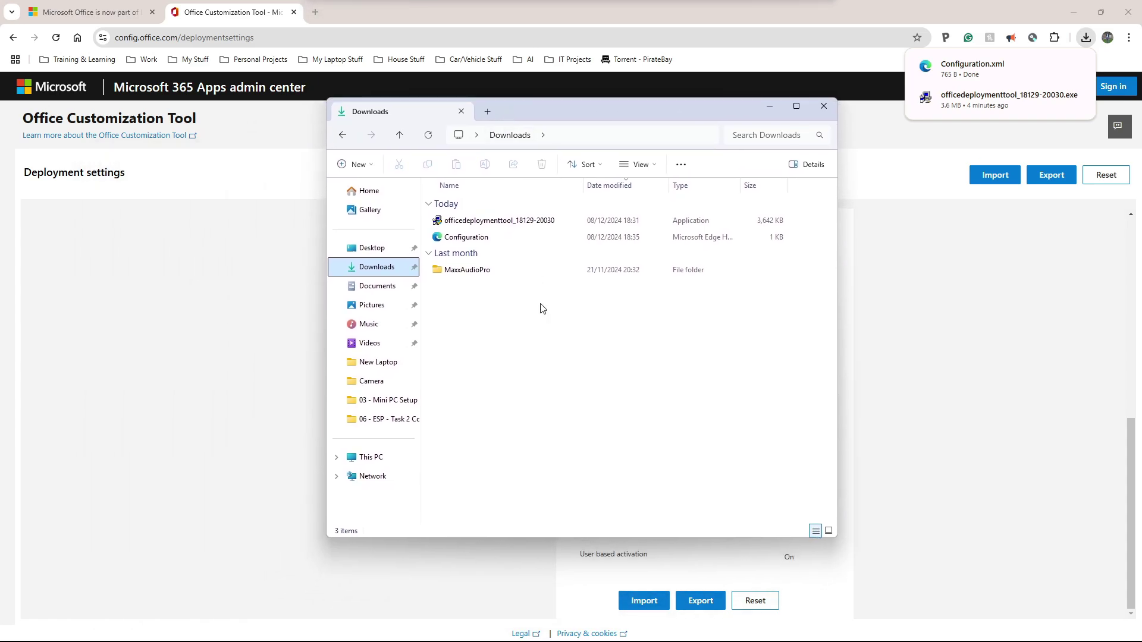
{"action": "left_click", "coordinate": [493, 225]}
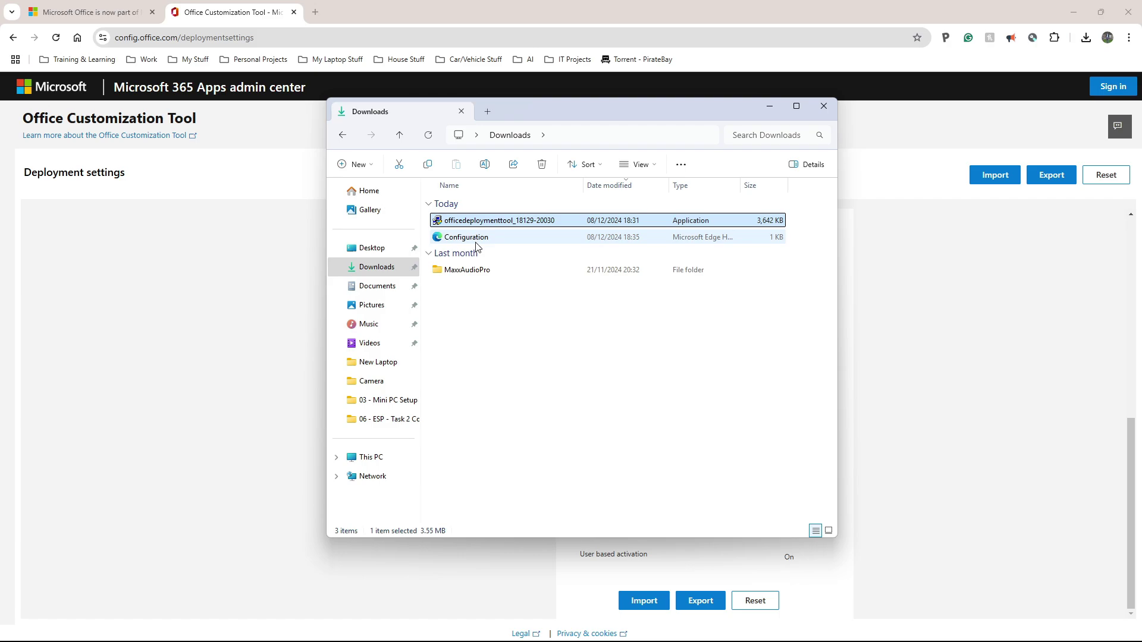
{"action": "double_click", "coordinate": [480, 240]}
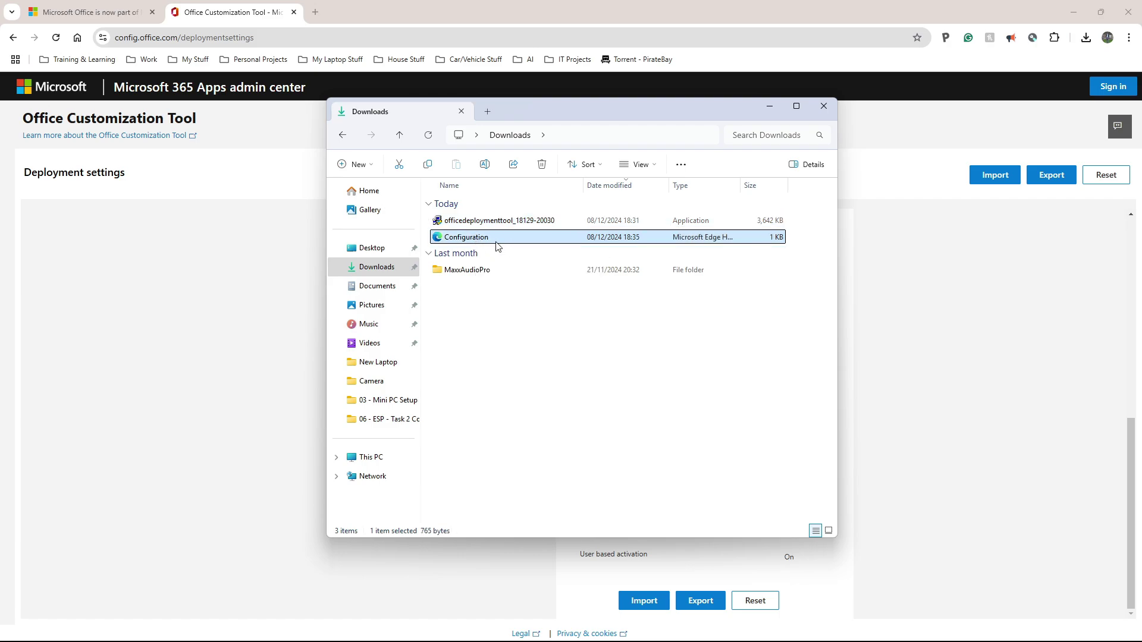
{"action": "left_click", "coordinate": [491, 356]}
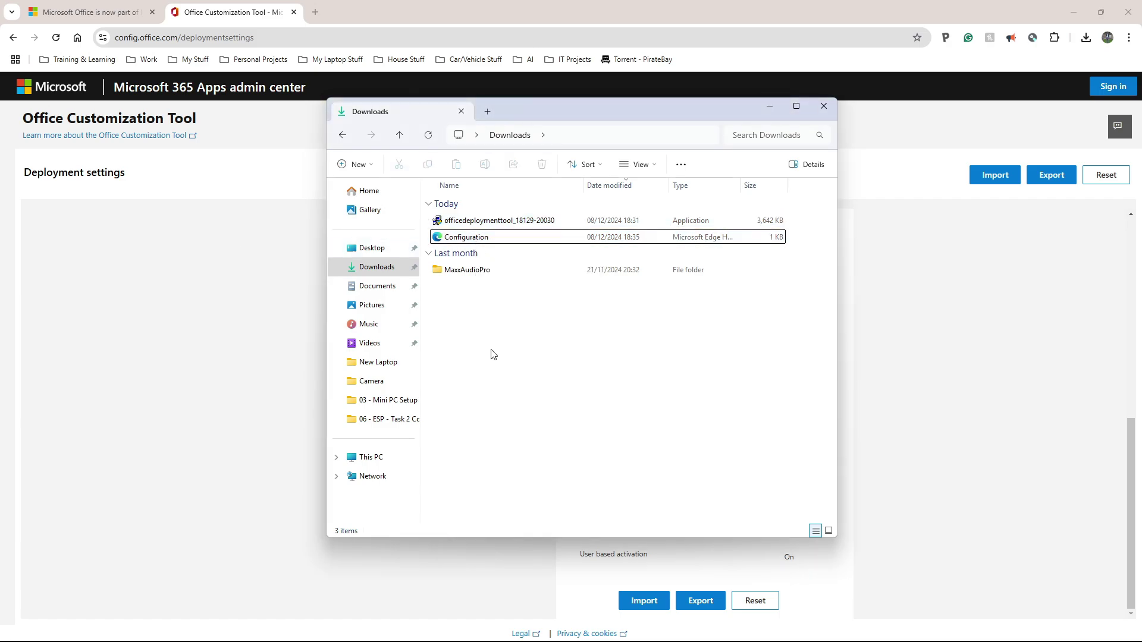
{"action": "double_click", "coordinate": [456, 223]}
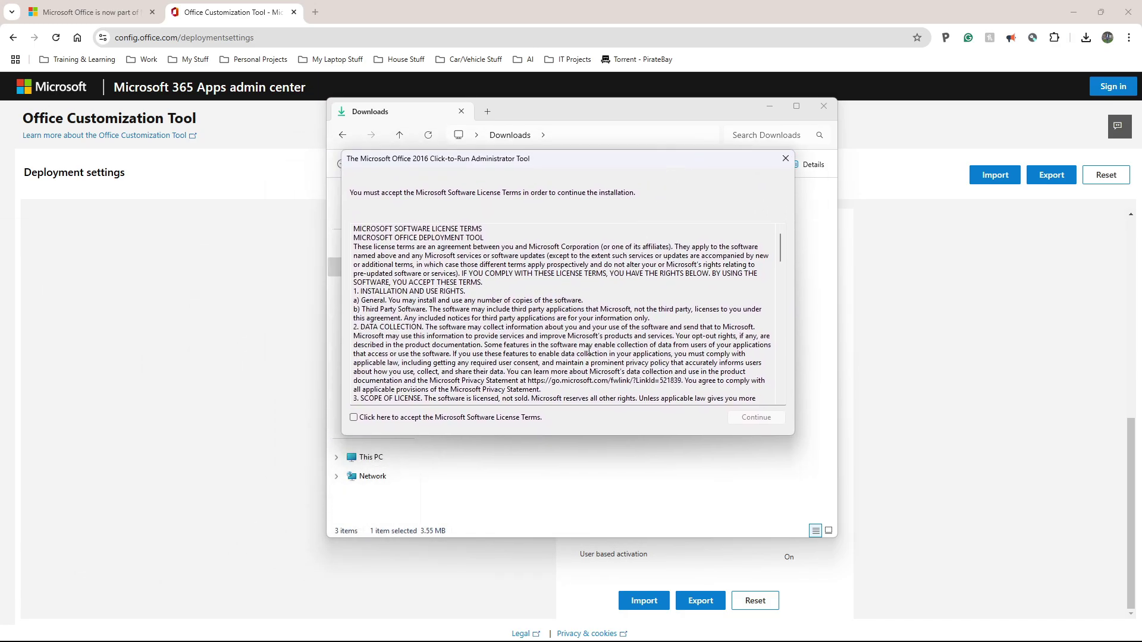
{"action": "left_click", "coordinate": [375, 418]}
Continue past the license and choose Downloads as the extraction folder for the deployment files.
{"action": "left_click", "coordinate": [757, 417]}
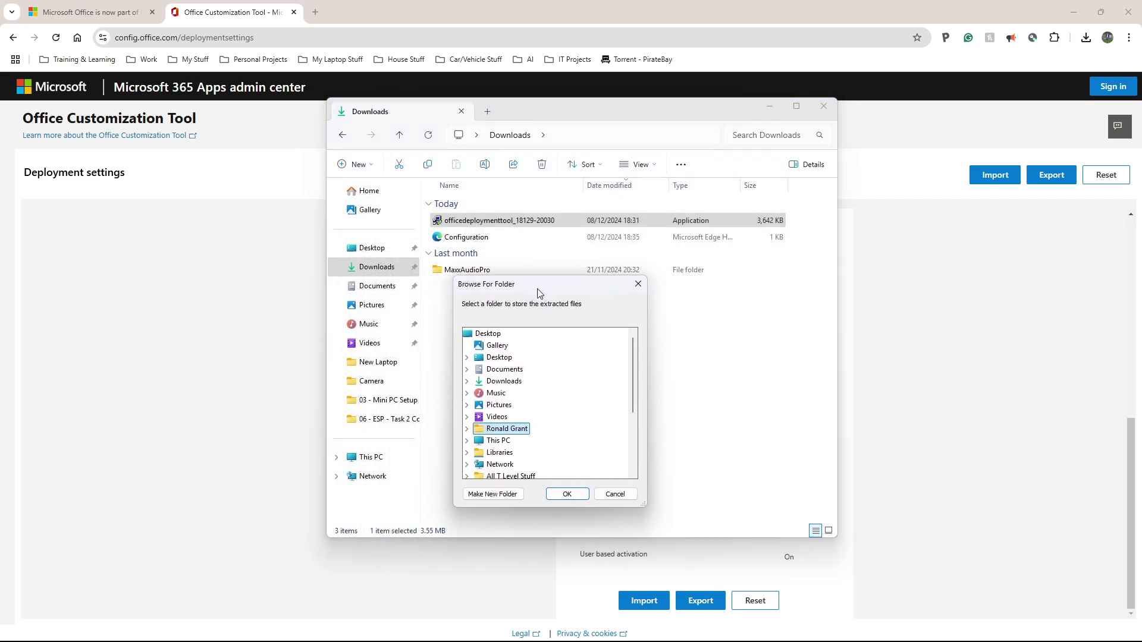
{"action": "left_click", "coordinate": [1076, 7]}
{"action": "left_click", "coordinate": [1077, 7]}
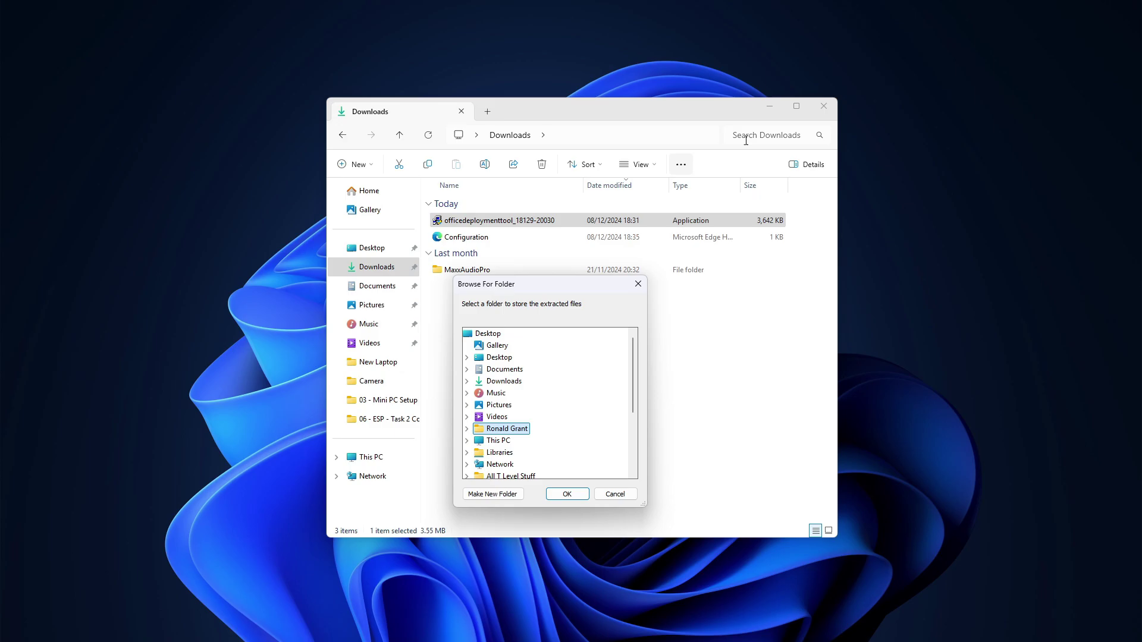
{"action": "left_click", "coordinate": [769, 106]}
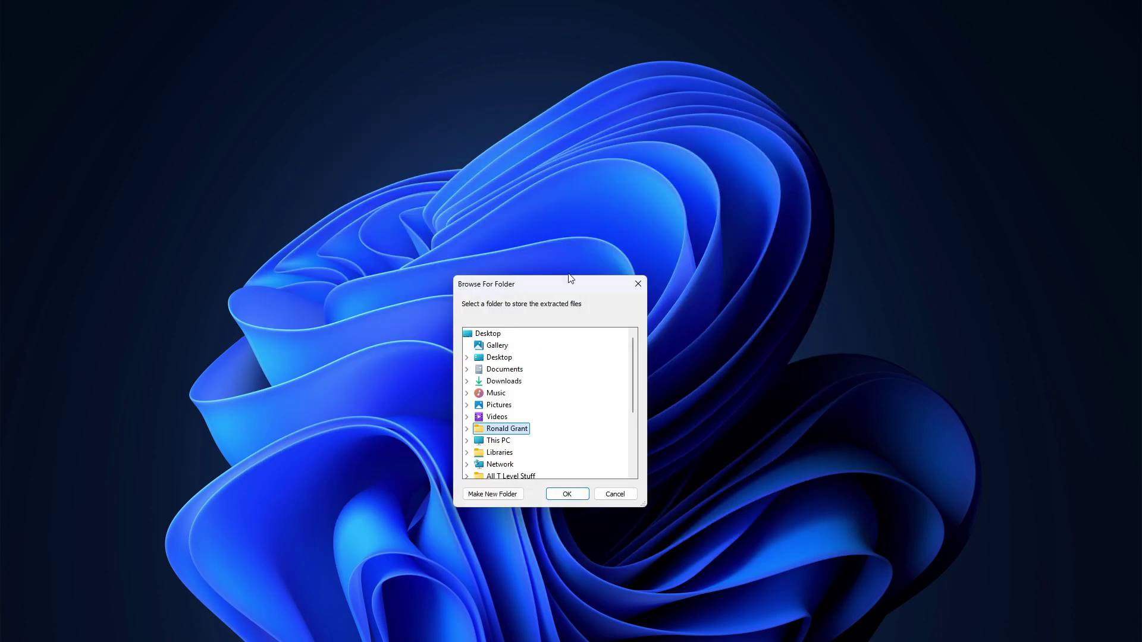
{"action": "left_click_drag", "start_coordinate": [554, 289], "coordinate": [552, 156]}
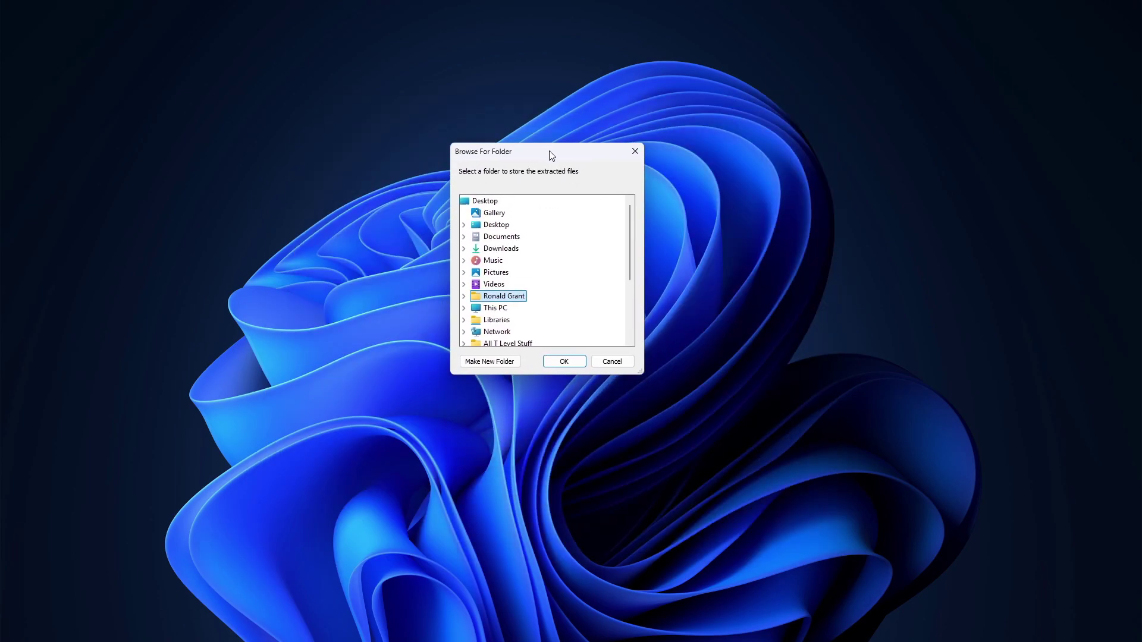
{"action": "double_click", "coordinate": [497, 250]}
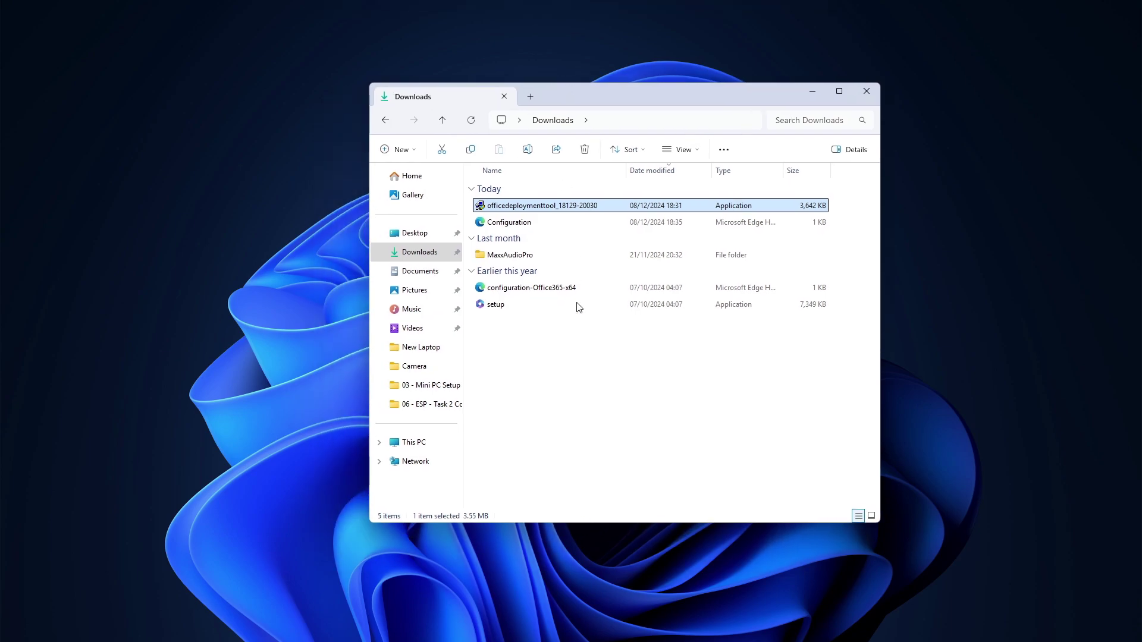
{"action": "left_click", "coordinate": [582, 379]}
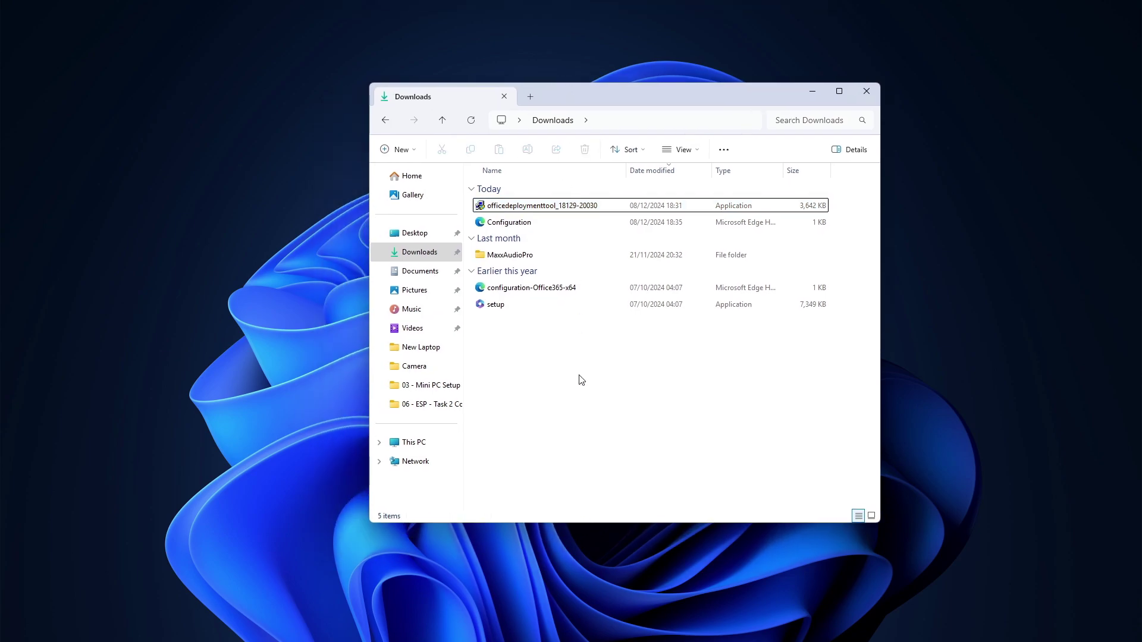
{"action": "left_click", "coordinate": [494, 306]}
{"action": "left_click", "coordinate": [527, 291], "text": "ctrl"}
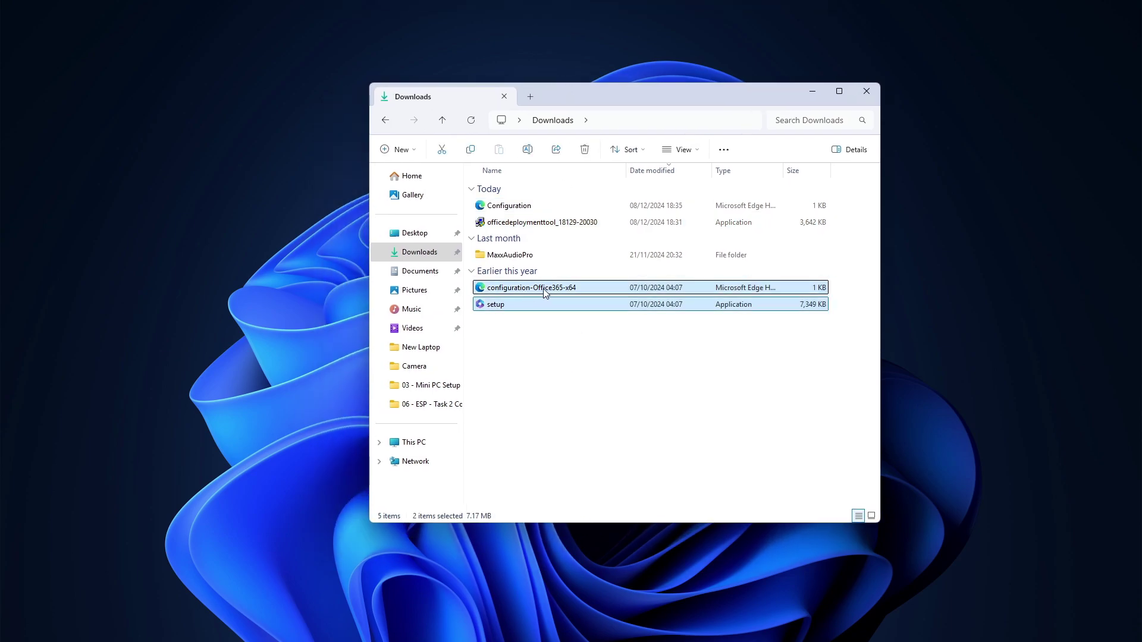
{"action": "left_click", "coordinate": [511, 224], "text": "ctrl"}
{"action": "left_click", "coordinate": [514, 207], "text": "ctrl"}
{"action": "left_click", "coordinate": [521, 357]}
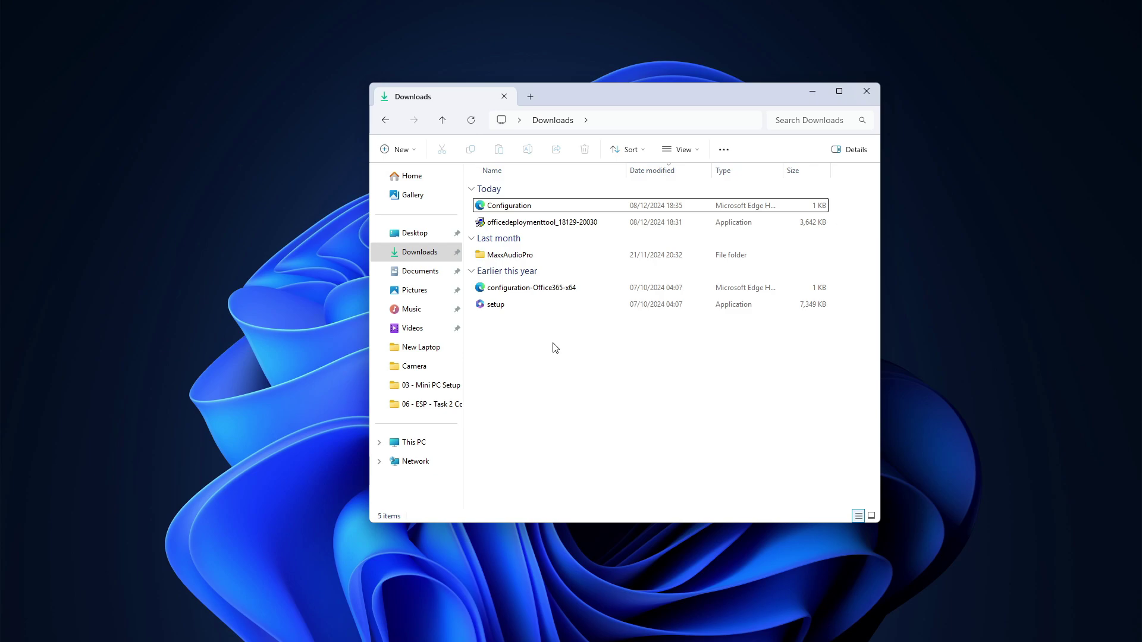
{"action": "left_click", "coordinate": [629, 122]}
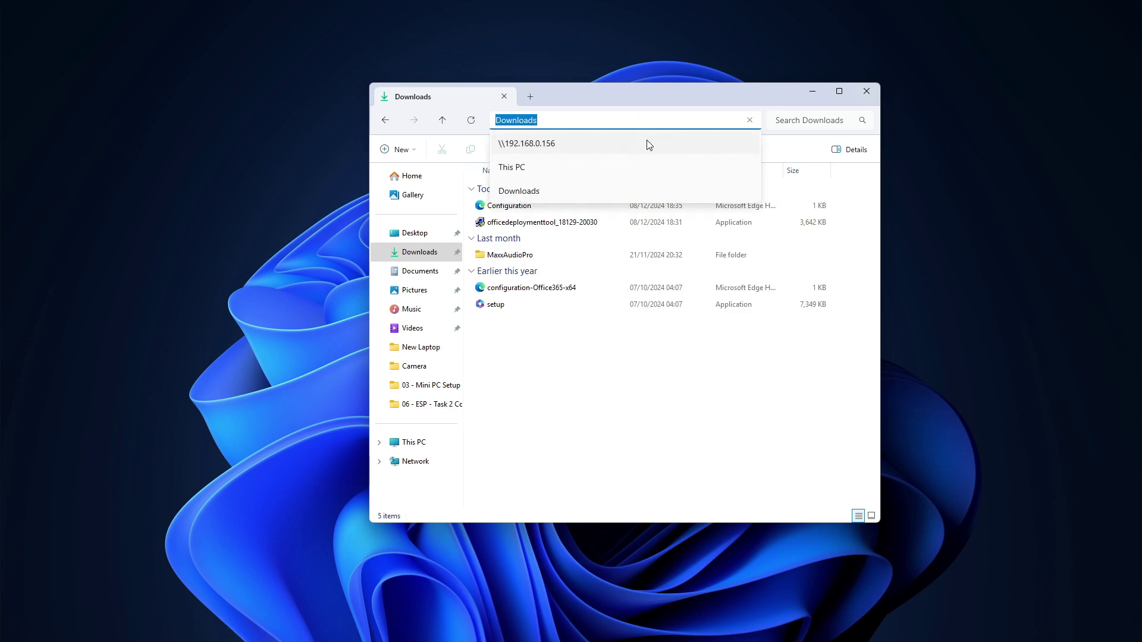
{"action": "type", "text": "cmd"}
{"action": "key", "text": "Return"}
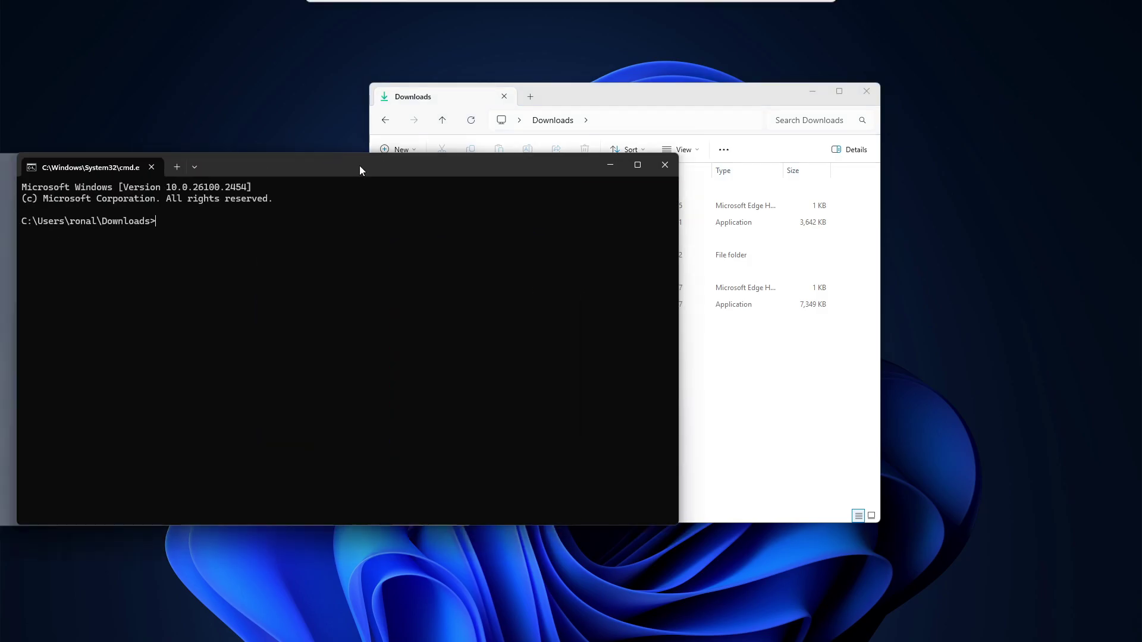
{"action": "left_click_drag", "start_coordinate": [359, 166], "coordinate": [616, 113]}
{"action": "left_click", "coordinate": [922, 113]}
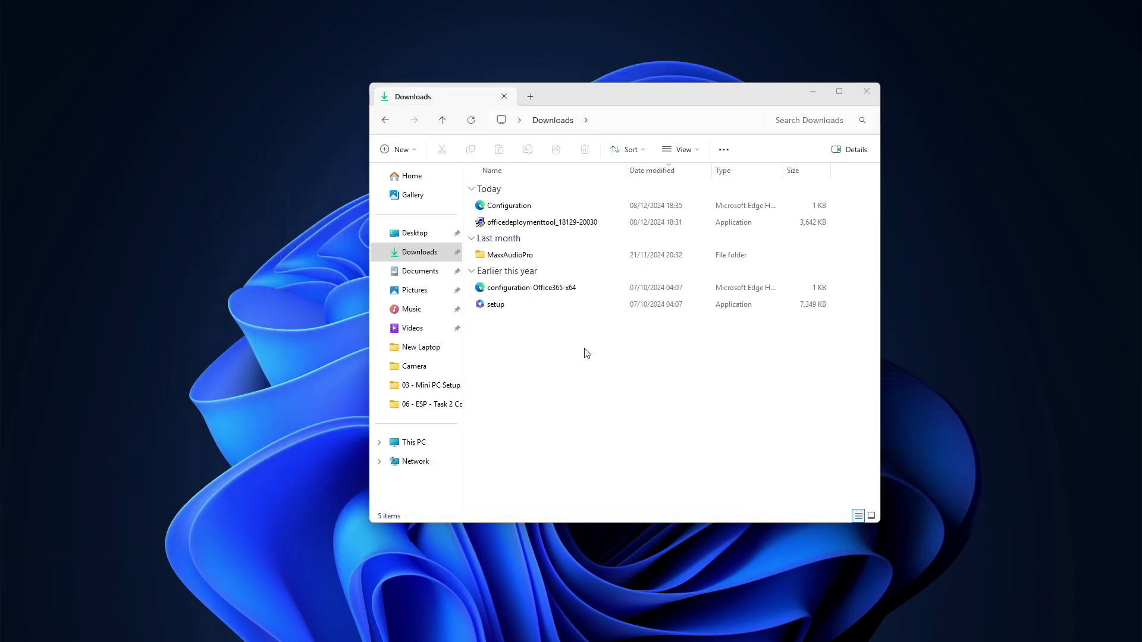
{"action": "right_click", "coordinate": [587, 353]}
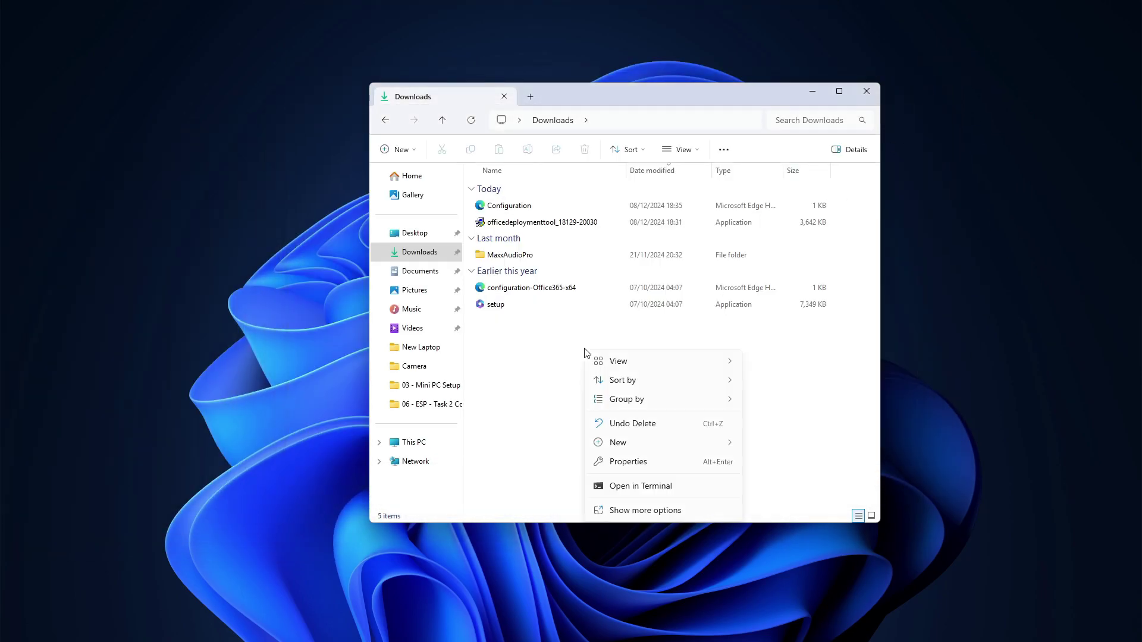
{"action": "left_click", "coordinate": [638, 487]}
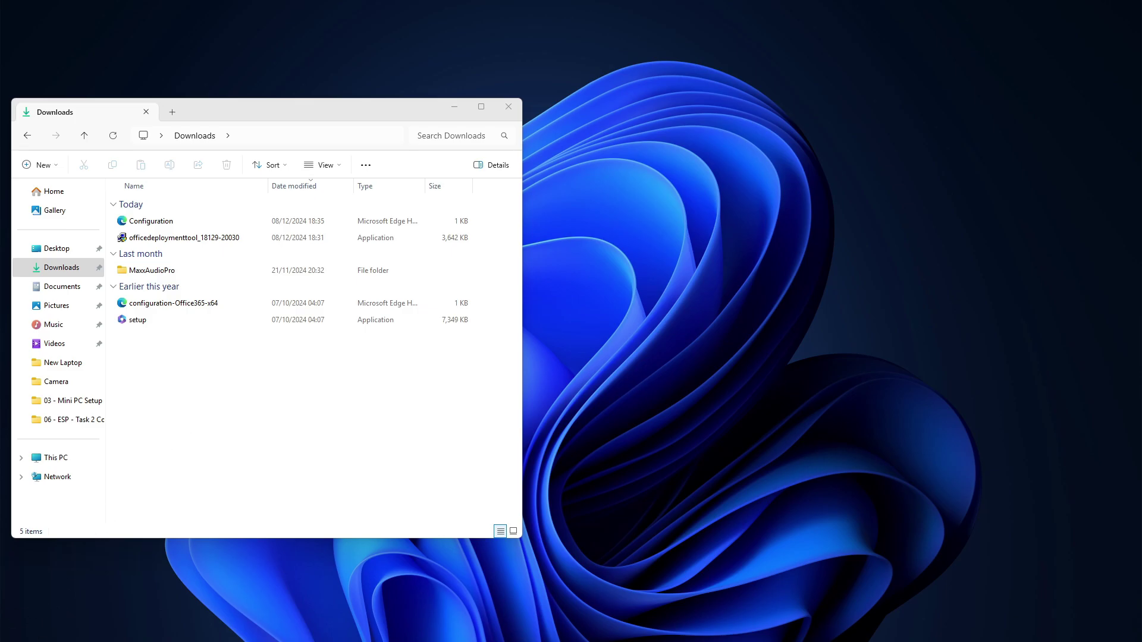
Search for cmd and run Command Prompt as administrator, moving its window up.
{"action": "left_click", "coordinate": [19, 628]}
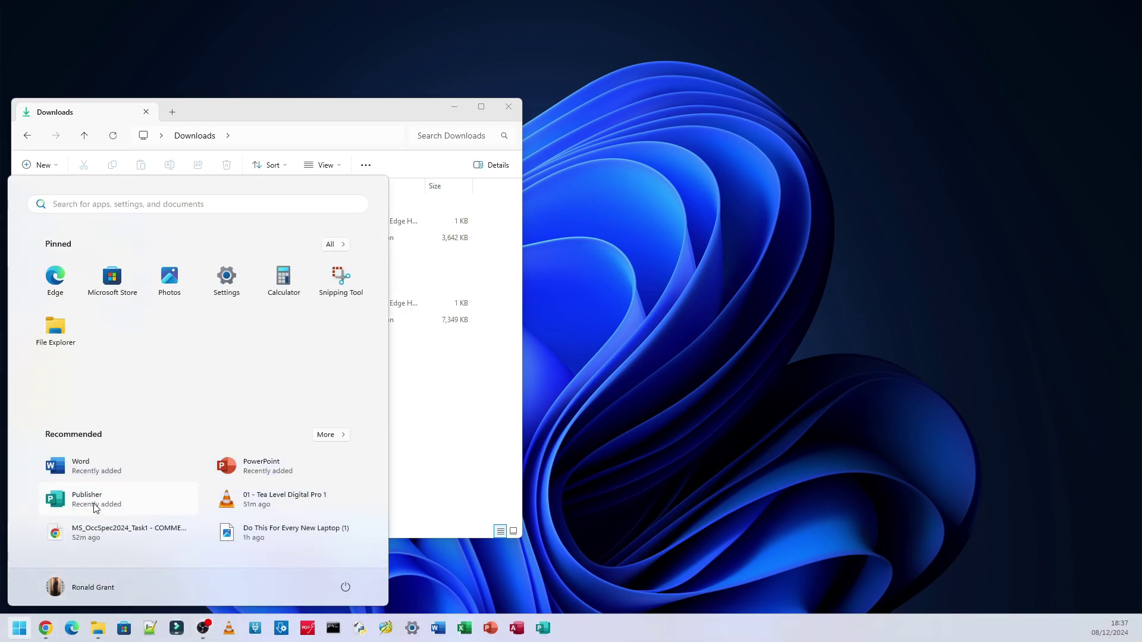
{"action": "type", "text": "cmd"}
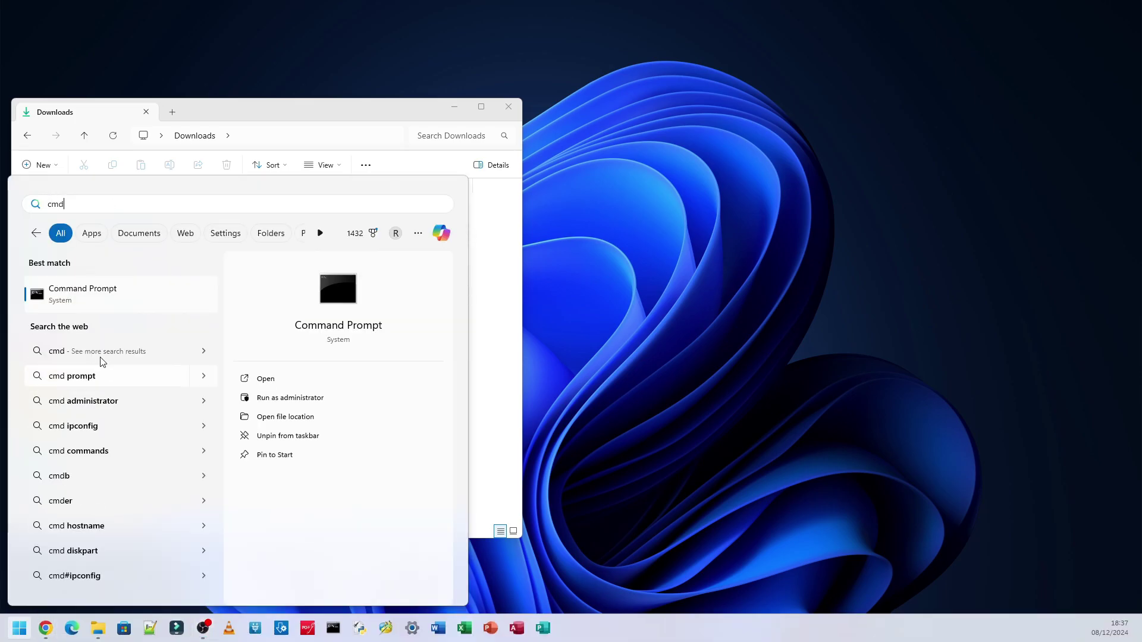
{"action": "right_click", "coordinate": [97, 294]}
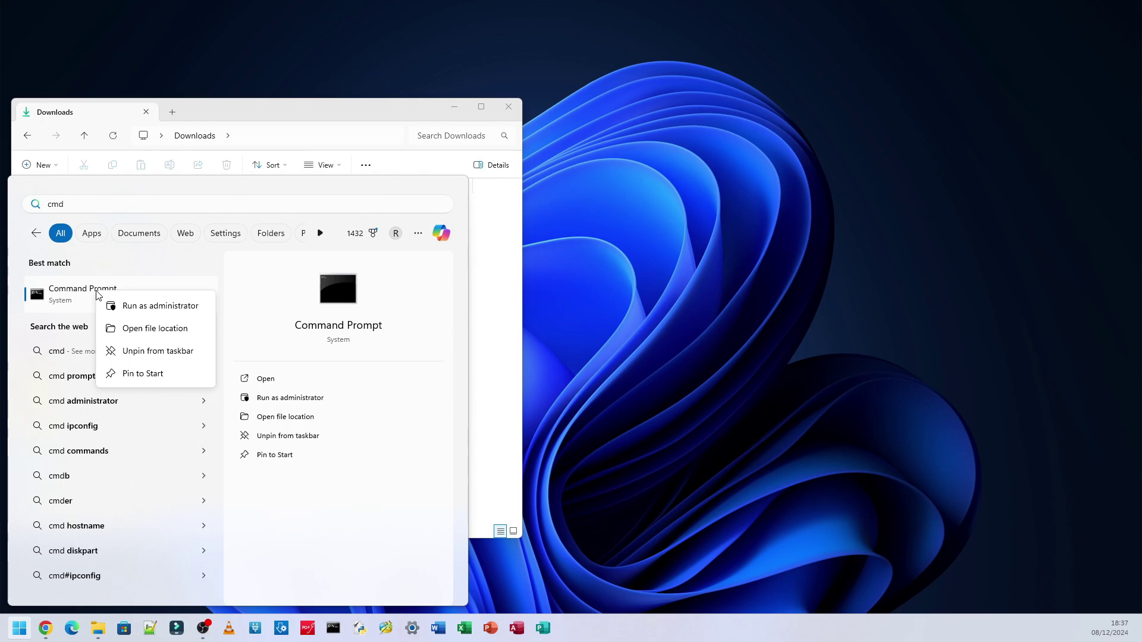
{"action": "left_click", "coordinate": [173, 309]}
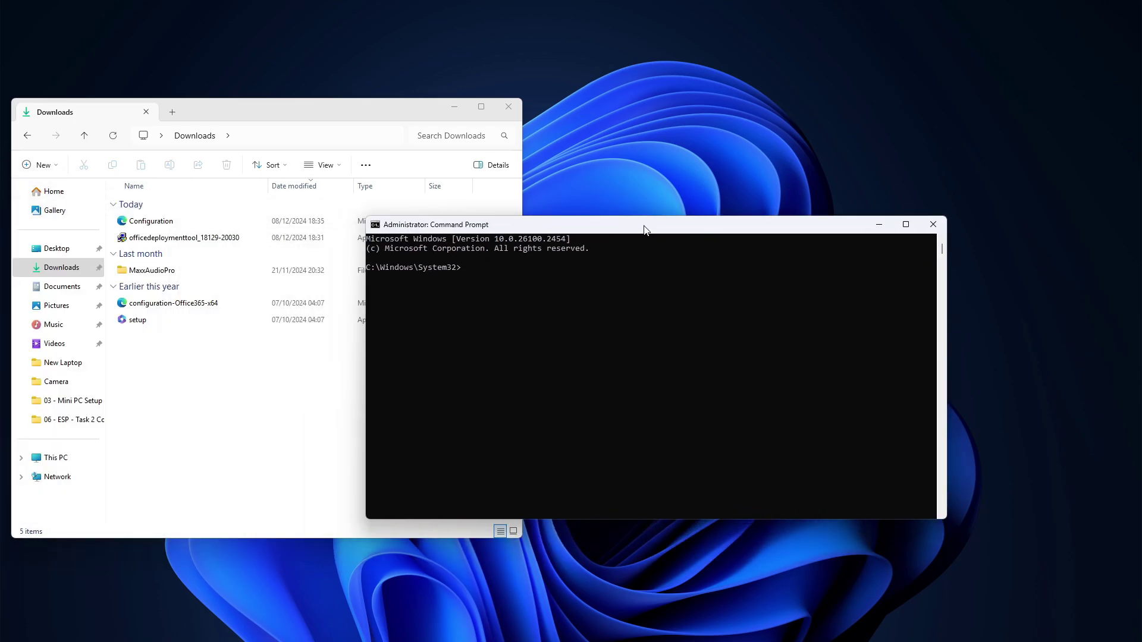
{"action": "left_click_drag", "start_coordinate": [637, 224], "coordinate": [481, 97]}
{"action": "scroll", "coordinate": [676, 228], "scroll_direction": "up", "scroll_amount": 2, "text": "ctrl"}
Try cd Downloads, which fails and leaves the prompt in System32.
{"action": "type", "text": "cd Downloads"}
{"action": "key", "text": "Return"}
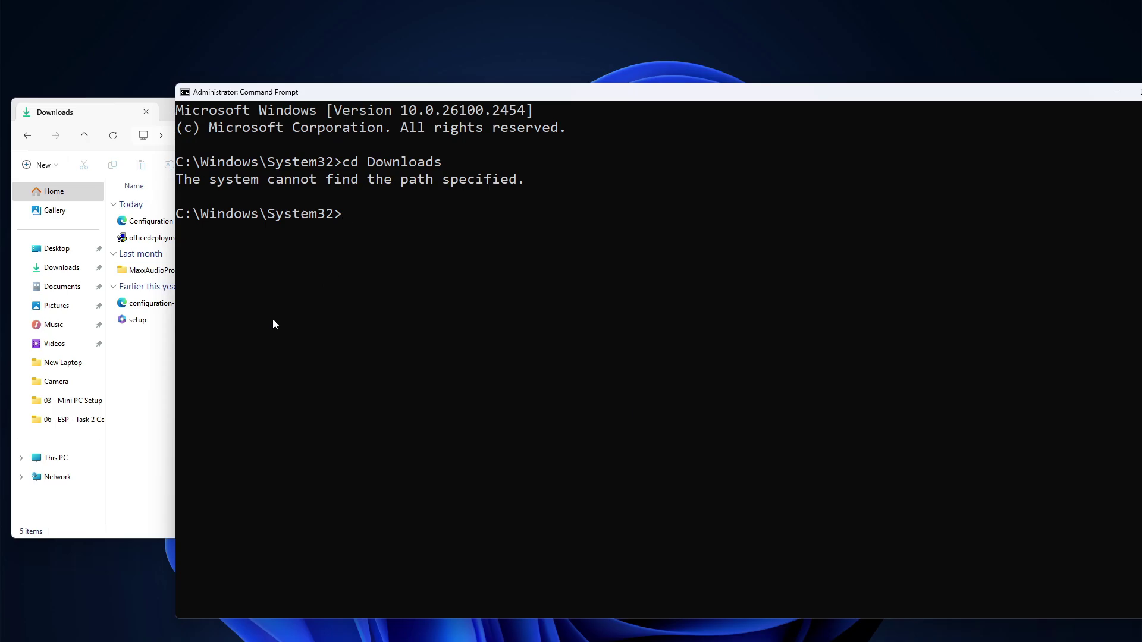
{"action": "left_click", "coordinate": [159, 411]}
{"action": "left_click", "coordinate": [551, 140]}
Change directory using cd with the pasted full Downloads folder path.
{"action": "type", "text": "cd"}
{"action": "type", "text": "C:\\Users\\ronal\\Downloads"}
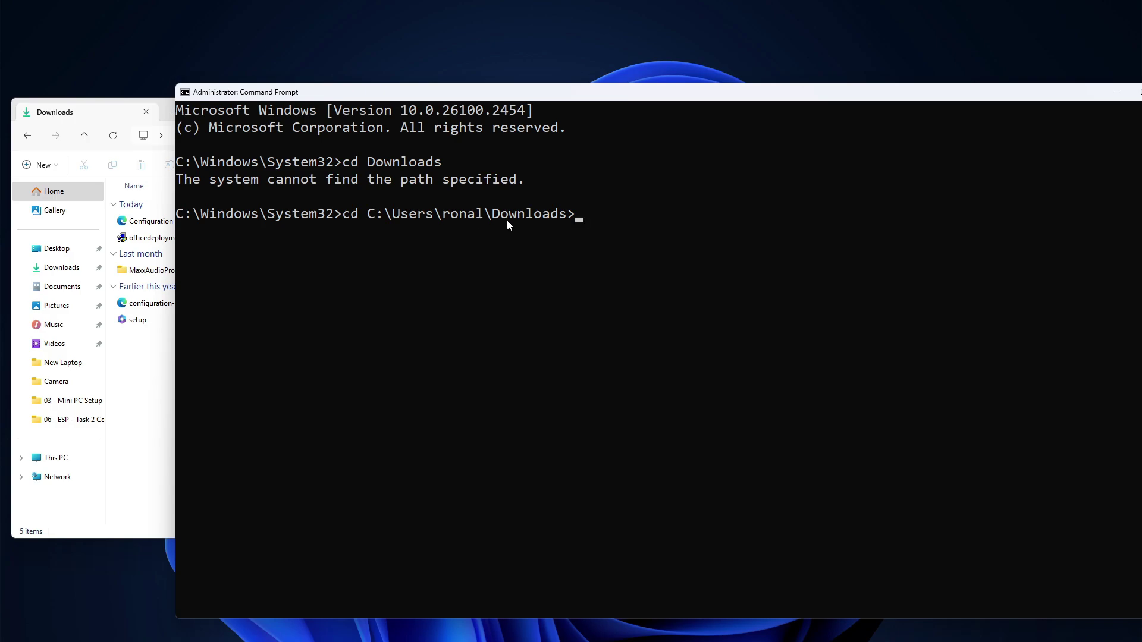
{"action": "key", "text": "BackSpace"}
{"action": "key", "text": "BackSpace"}
{"action": "key", "text": "BackSpace"}
{"action": "key", "text": "BackSpace"}
{"action": "key", "text": "BackSpace"}
{"action": "key", "text": "BackSpace"}
{"action": "key", "text": "BackSpace"}
{"action": "key", "text": "BackSpace"}
{"action": "key", "text": "BackSpace"}
{"action": "type", "text": "esktop"}
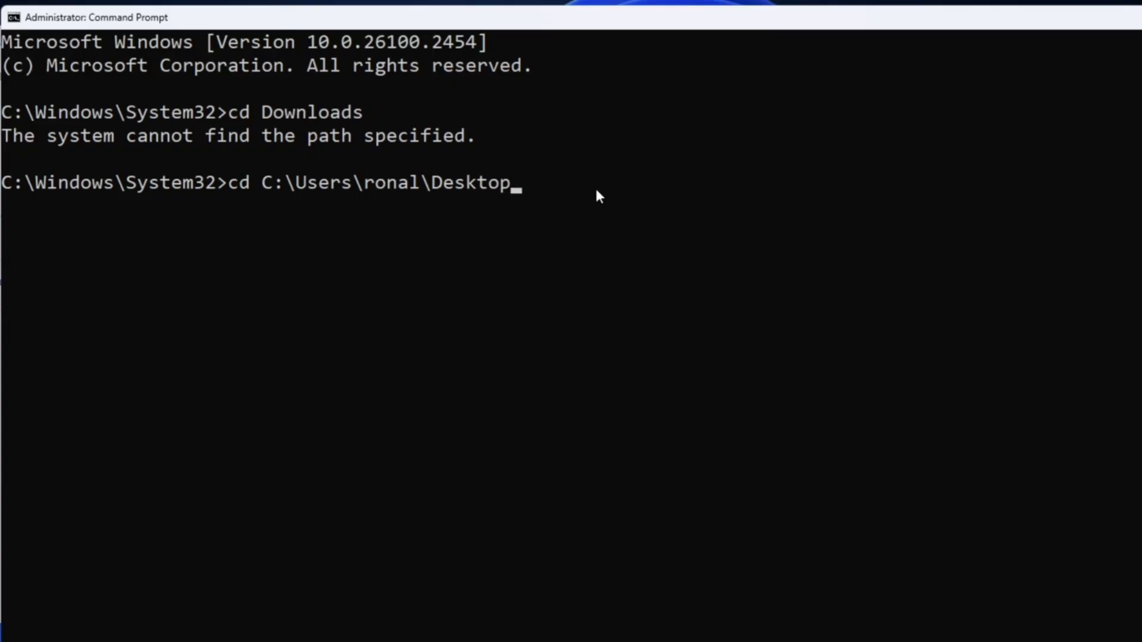
{"action": "key", "text": "BackSpace"}
{"action": "key", "text": "BackSpace"}
{"action": "key", "text": "BackSpace"}
{"action": "key", "text": "BackSpace"}
{"action": "key", "text": "BackSpace"}
{"action": "key", "text": "BackSpace"}
{"action": "type", "text": "o"}
{"action": "type", "text": "cuments"}
{"action": "key", "text": "BackSpace"}
{"action": "key", "text": "BackSpace"}
{"action": "key", "text": "BackSpace"}
{"action": "key", "text": "BackSpace"}
{"action": "key", "text": "BackSpace"}
{"action": "key", "text": "BackSpace"}
{"action": "key", "text": "BackSpace"}
{"action": "type", "text": "wnloads"}
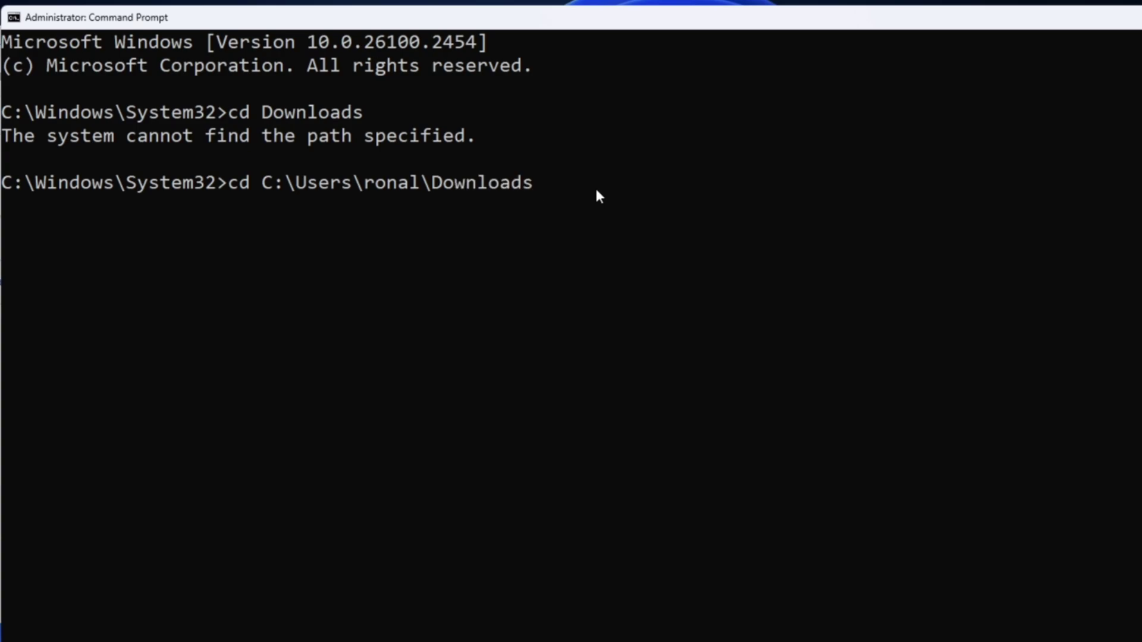
{"action": "key", "text": "Return"}
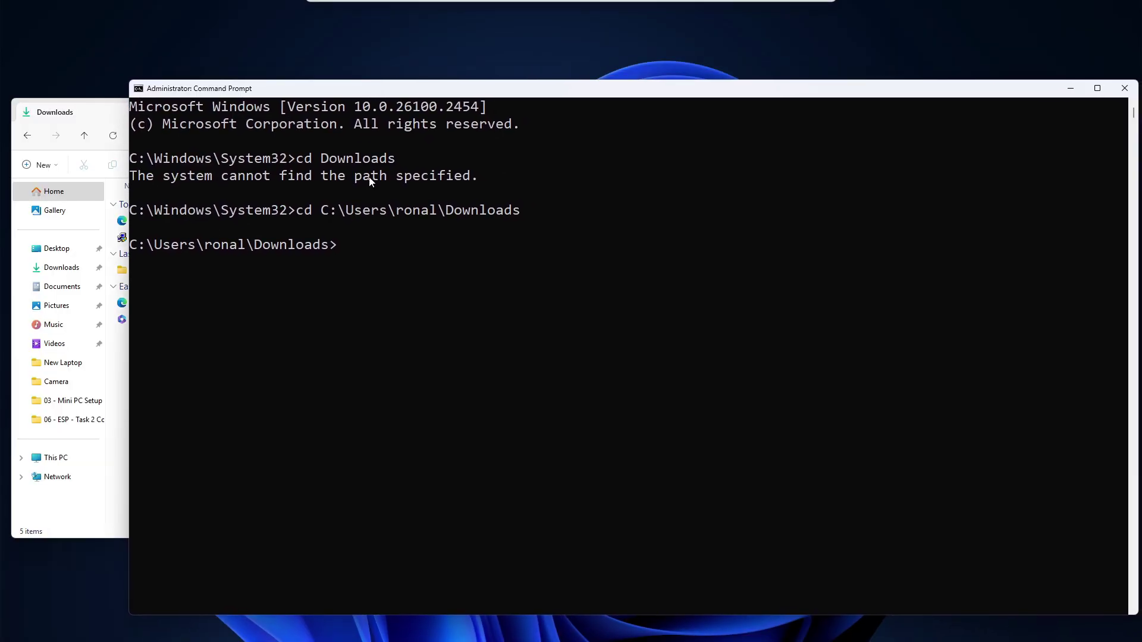
{"action": "left_click", "coordinate": [120, 444]}
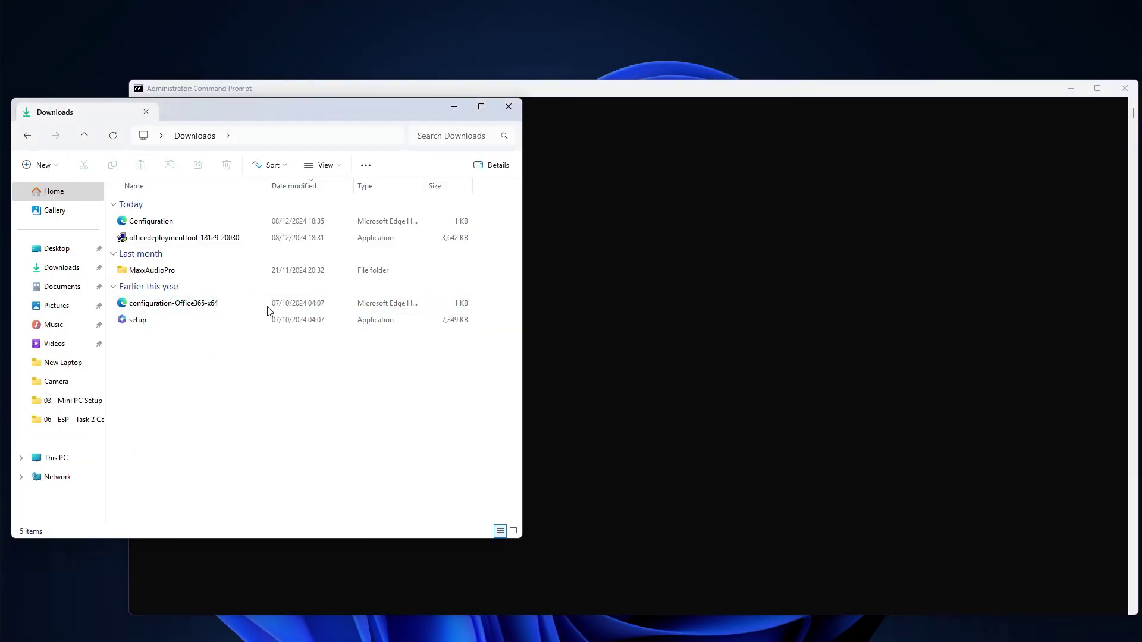
Type setup.exe at the prompt and check the setup file name in Downloads.
{"action": "left_click", "coordinate": [618, 128]}
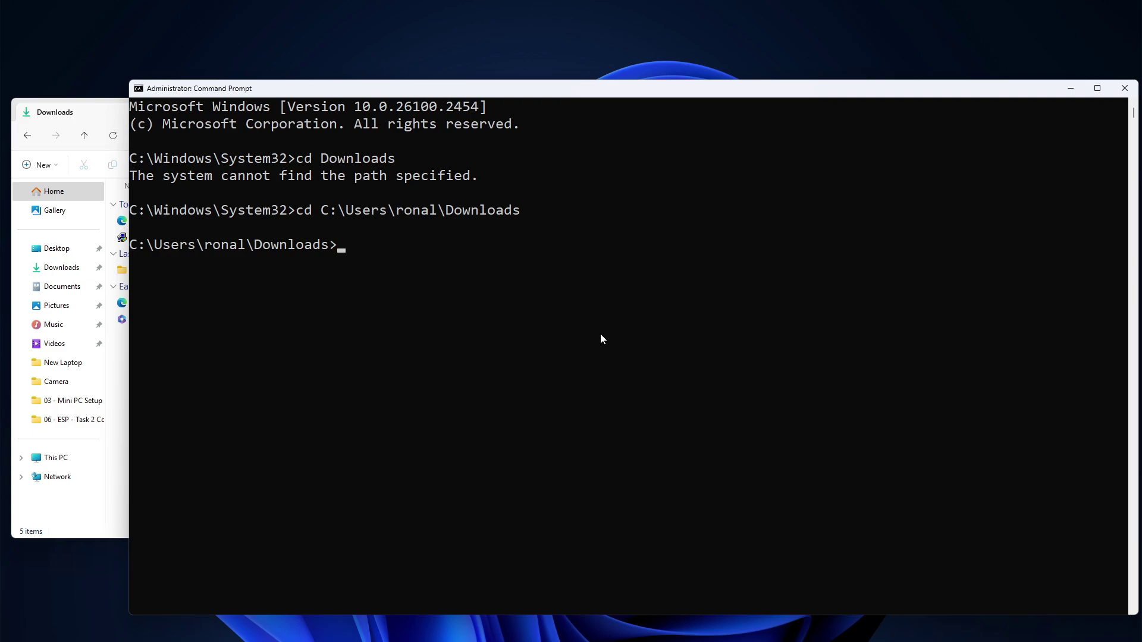
{"action": "left_click", "coordinate": [503, 303]}
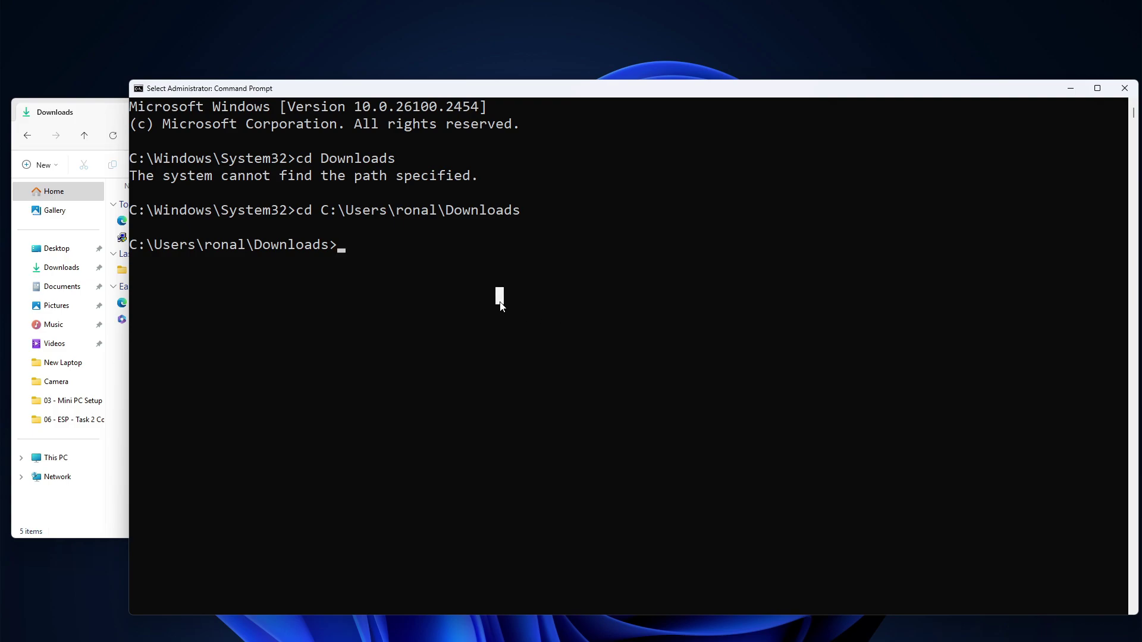
{"action": "left_click", "coordinate": [366, 244]}
{"action": "type", "text": "setup.exe"}
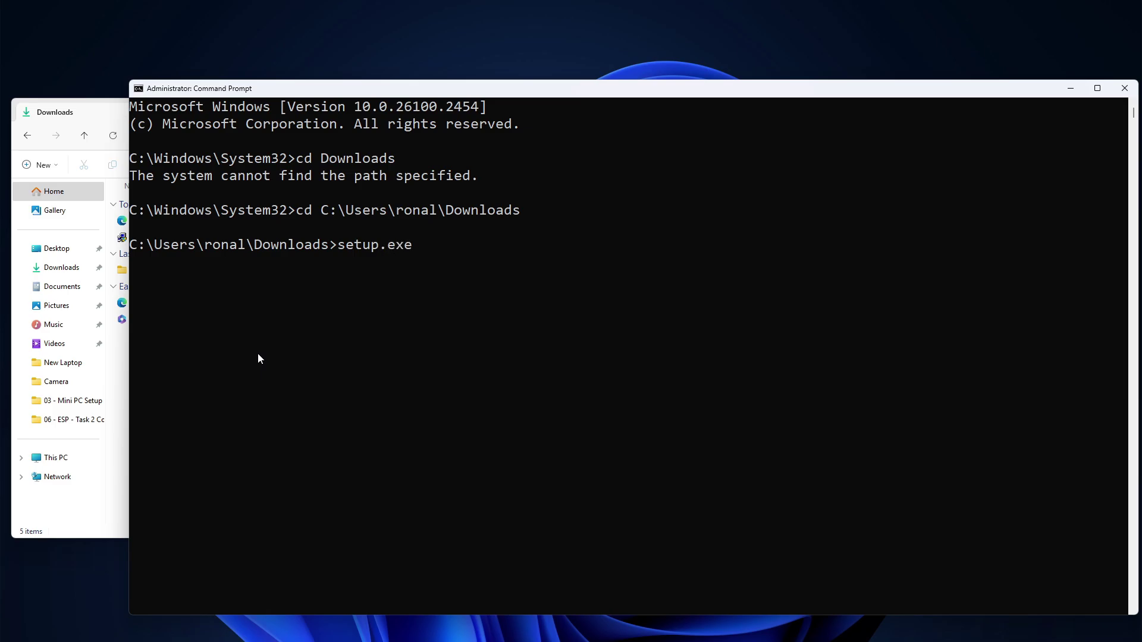
{"action": "left_click", "coordinate": [113, 463]}
{"action": "left_click", "coordinate": [135, 321]}
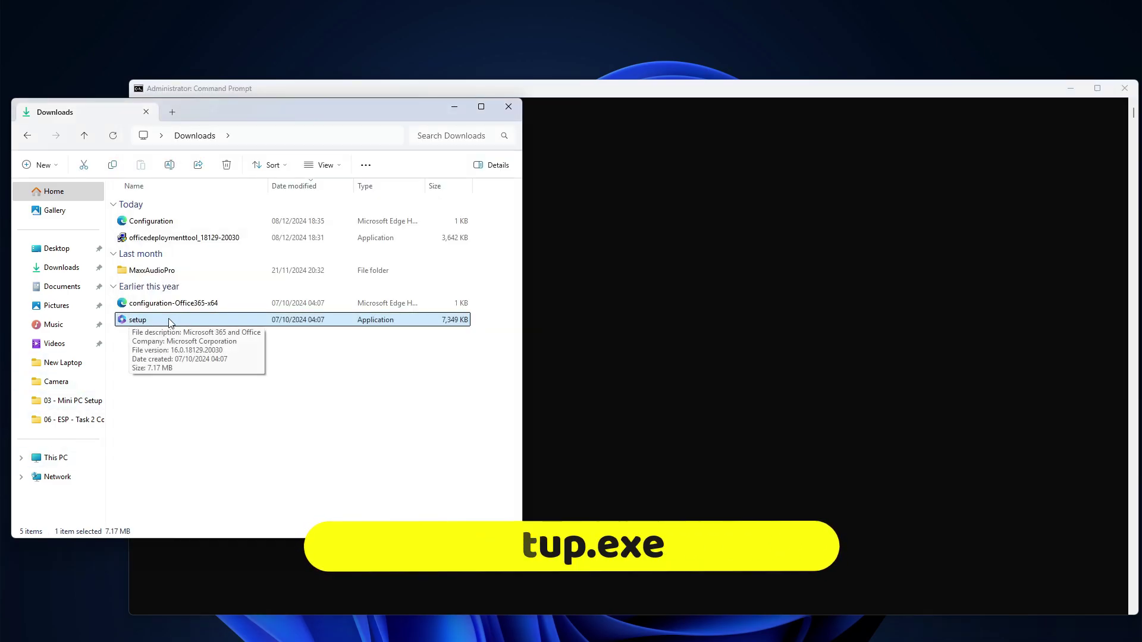
Add /configure to the command and check the Configuration file name in Downloads.
{"action": "left_click", "coordinate": [677, 404]}
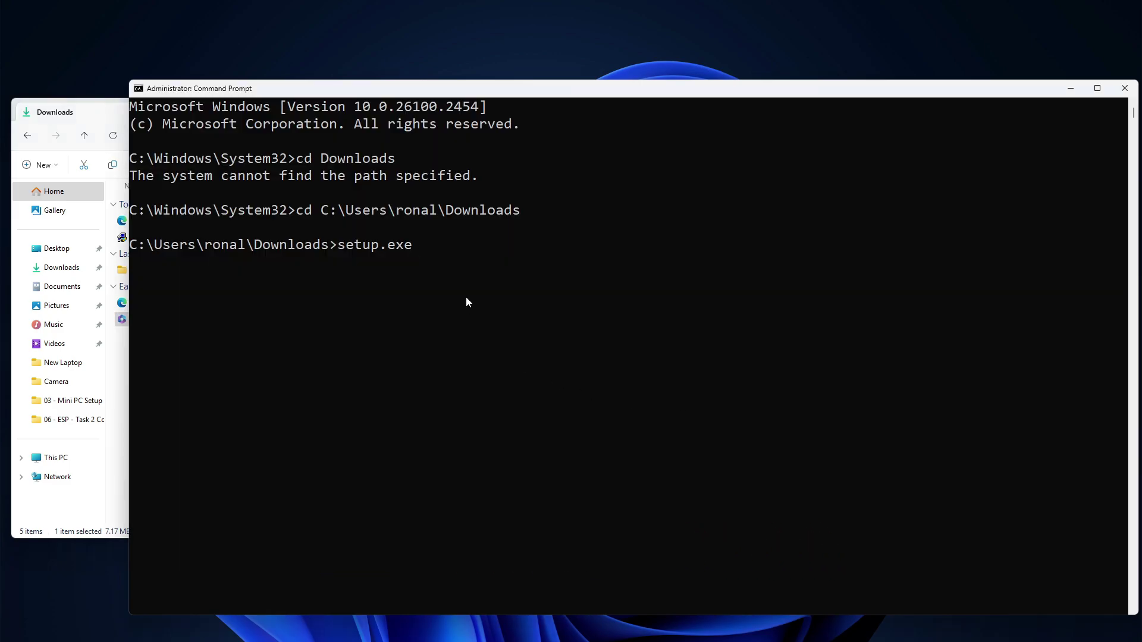
{"action": "type", "text": "/configure"}
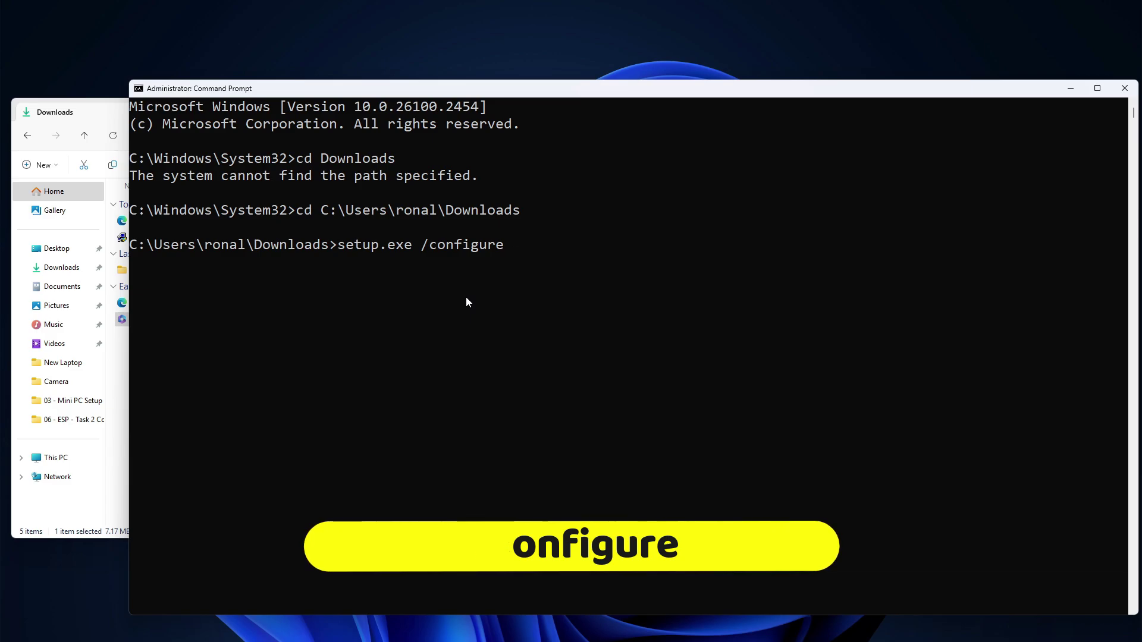
{"action": "left_click", "coordinate": [120, 387]}
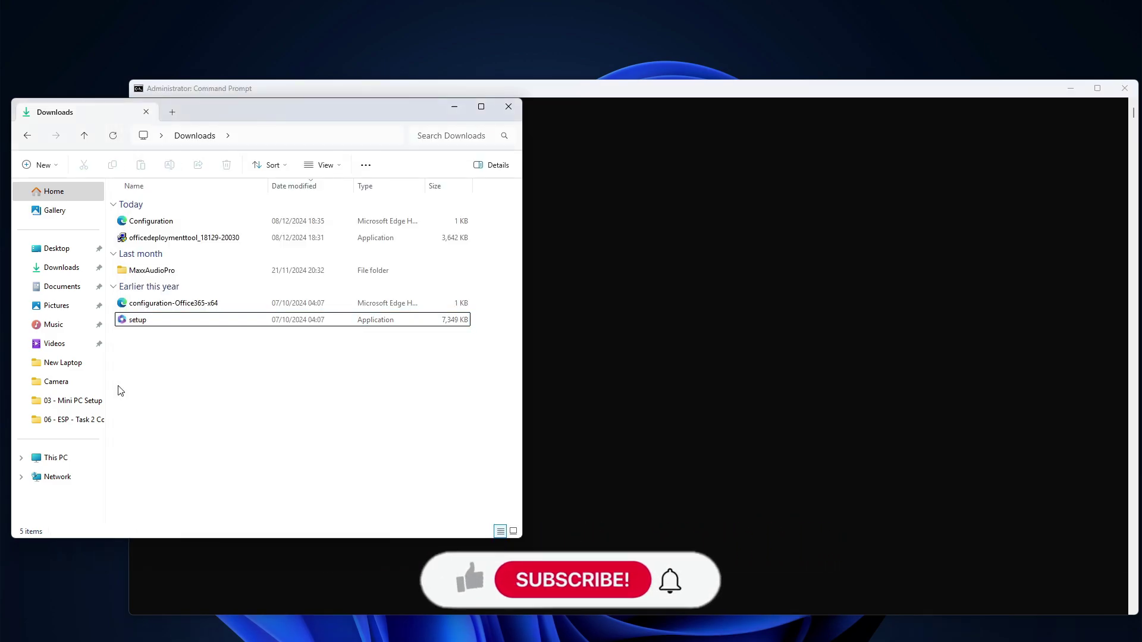
{"action": "left_click", "coordinate": [135, 224]}
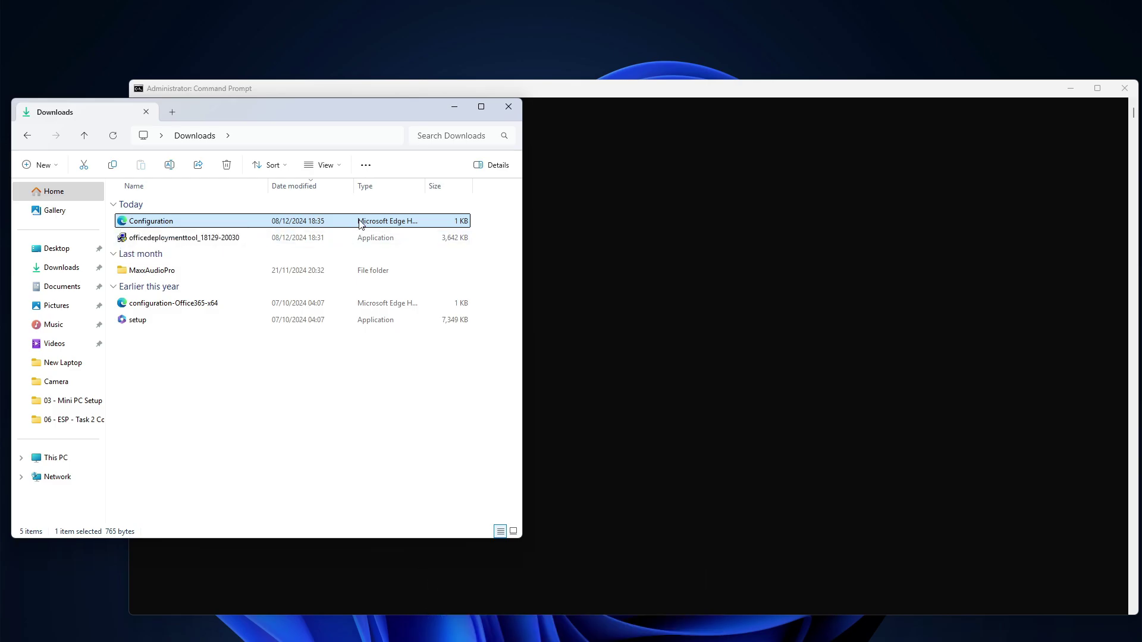
Append Configuration.xml so the command reads setup.exe /configure Configuration.xml.
{"action": "left_click", "coordinate": [574, 241]}
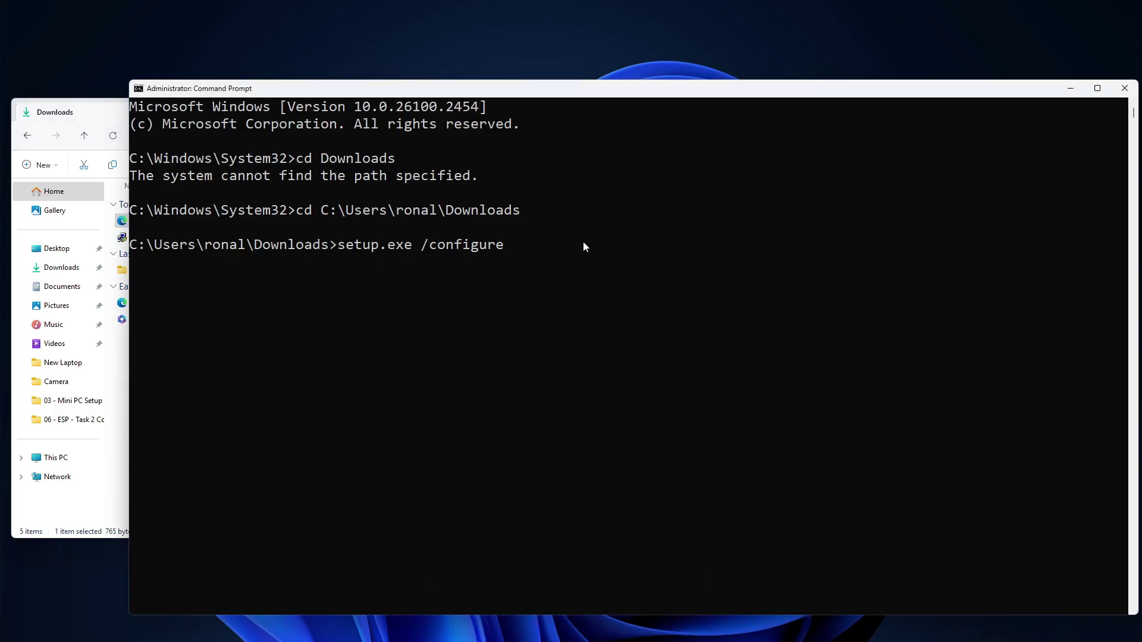
{"action": "type", "text": "Configuration"}
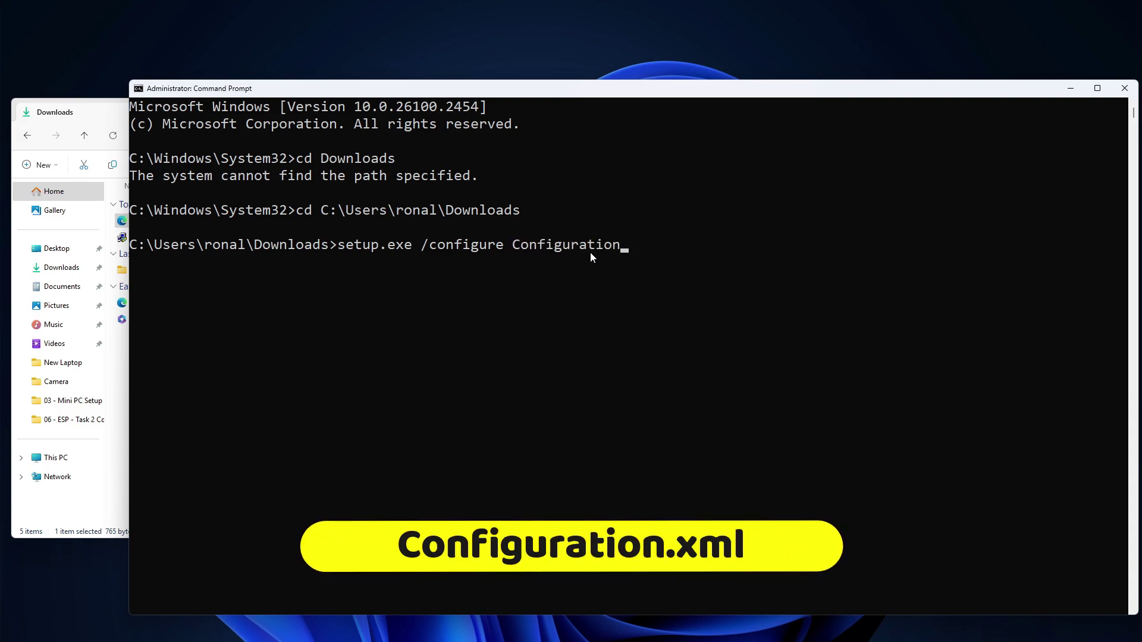
{"action": "type", "text": ".xml"}
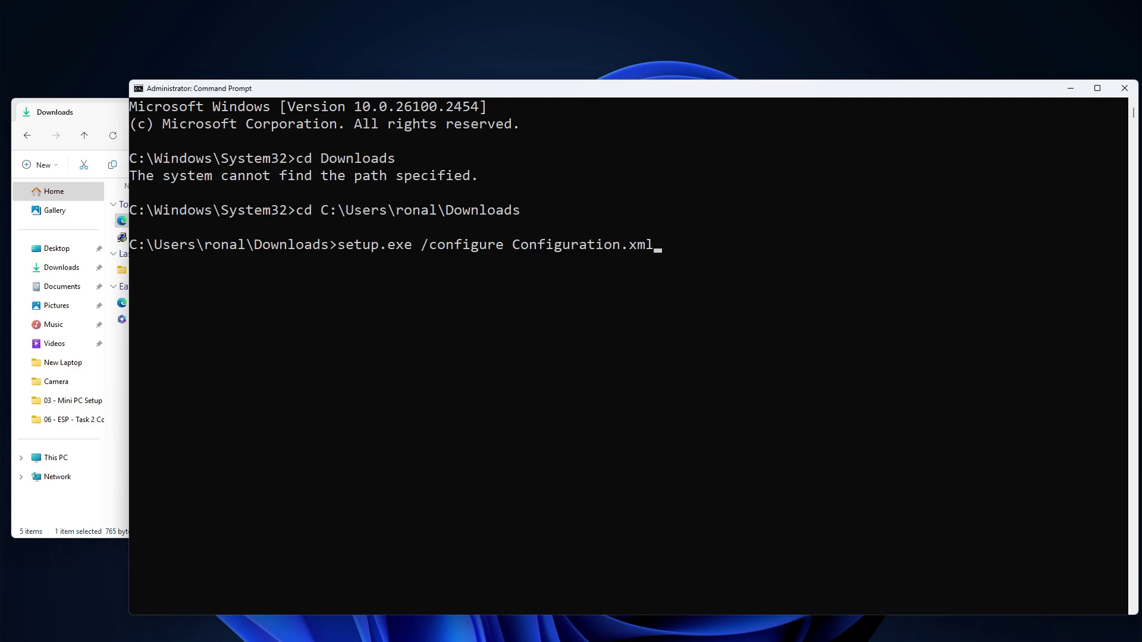
{"action": "mouse_move", "coordinate": [274, 640]}
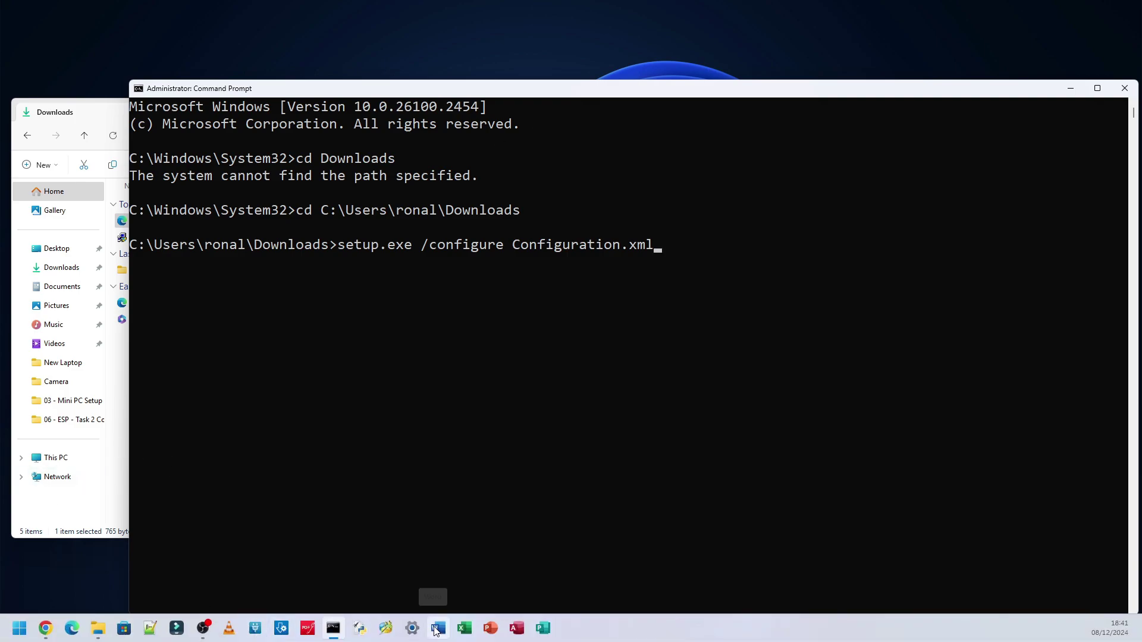